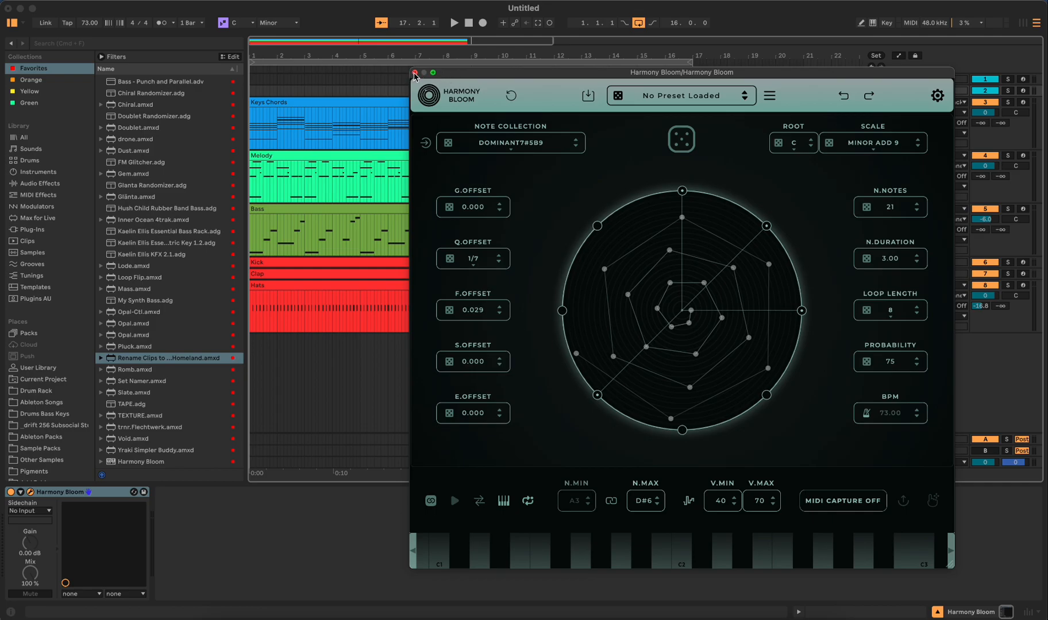
# Route the Melody track's MIDI input from the Harmony Bloom track and its Harmony Bloom output, and arm it for recording.
pyautogui.moveTo(776, 83); pyautogui.dragTo(619, 81)
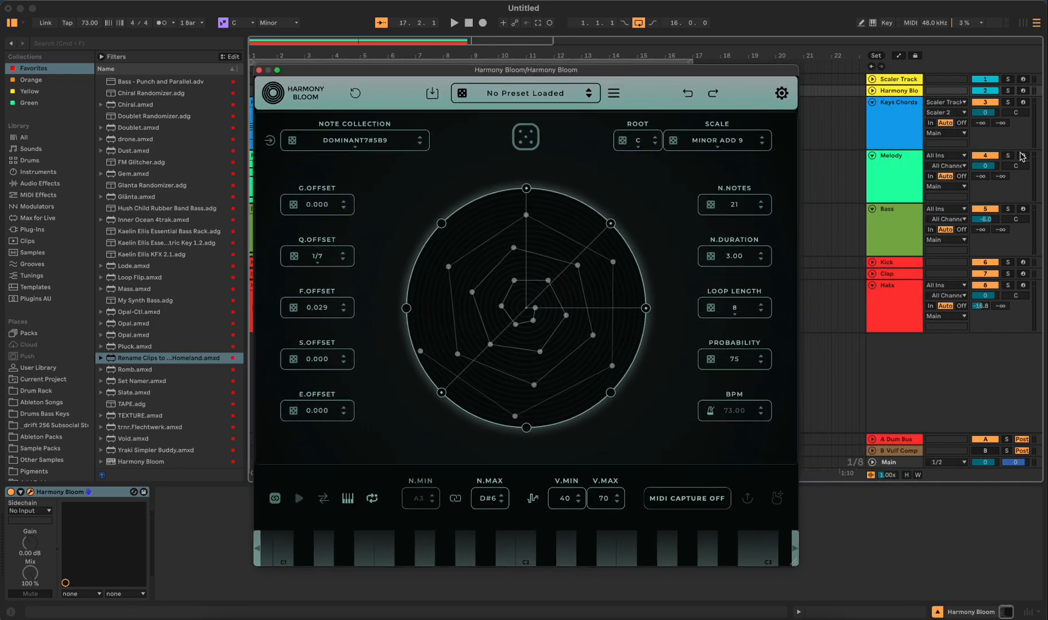
pyautogui.click(958, 156)
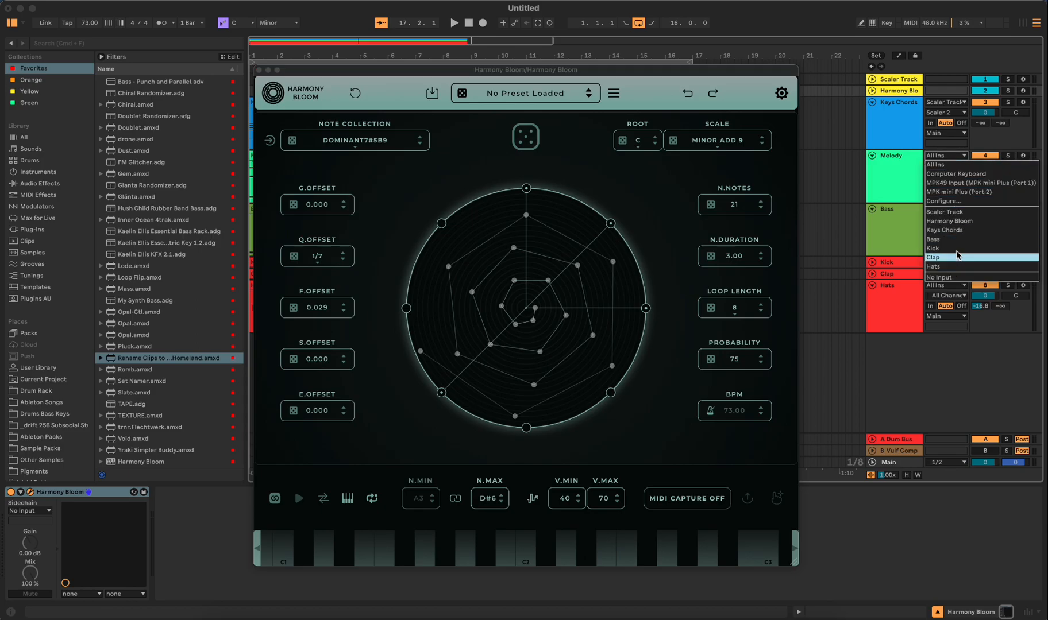
pyautogui.click(962, 222)
pyautogui.click(960, 167)
pyautogui.click(946, 196)
pyautogui.click(1022, 156)
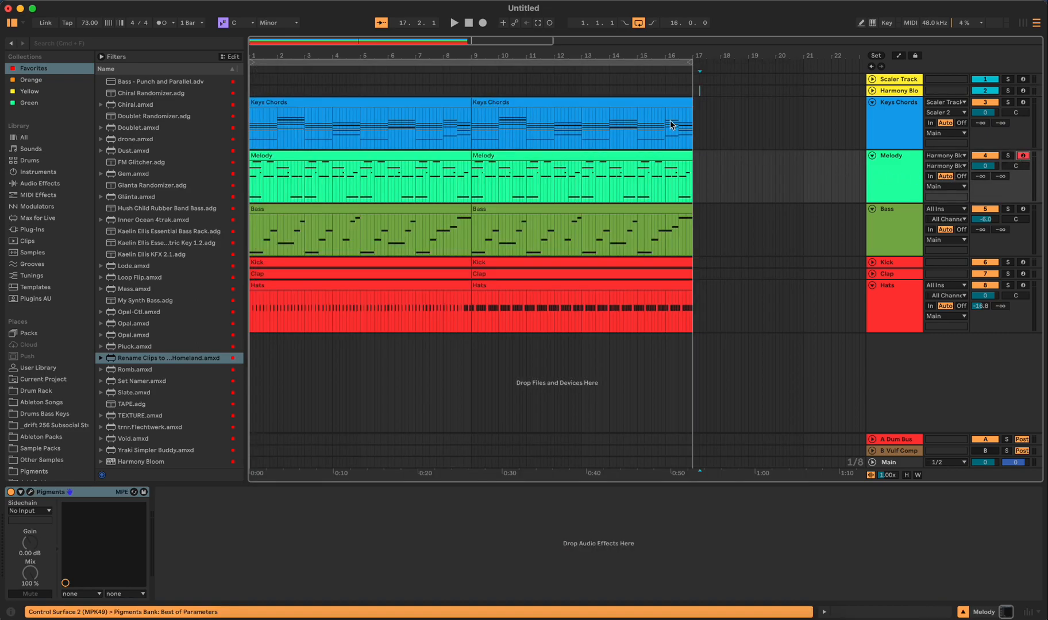
# Play the Harmony Bloom pattern with probability at 100 for comparison, and return the probability to 75.
pyautogui.click(728, 88)
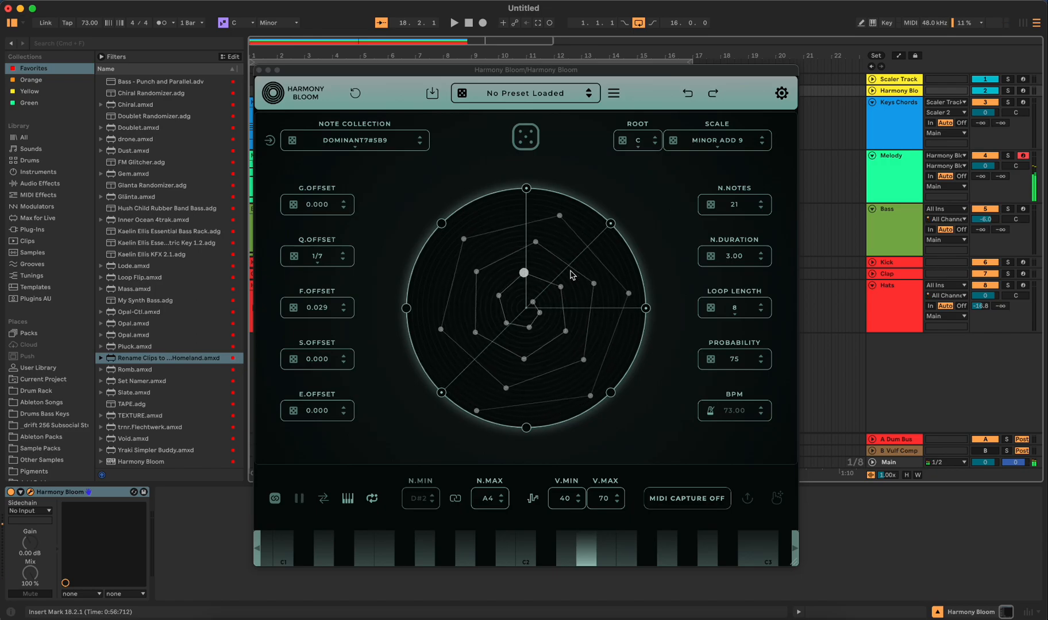
pyautogui.press('space')
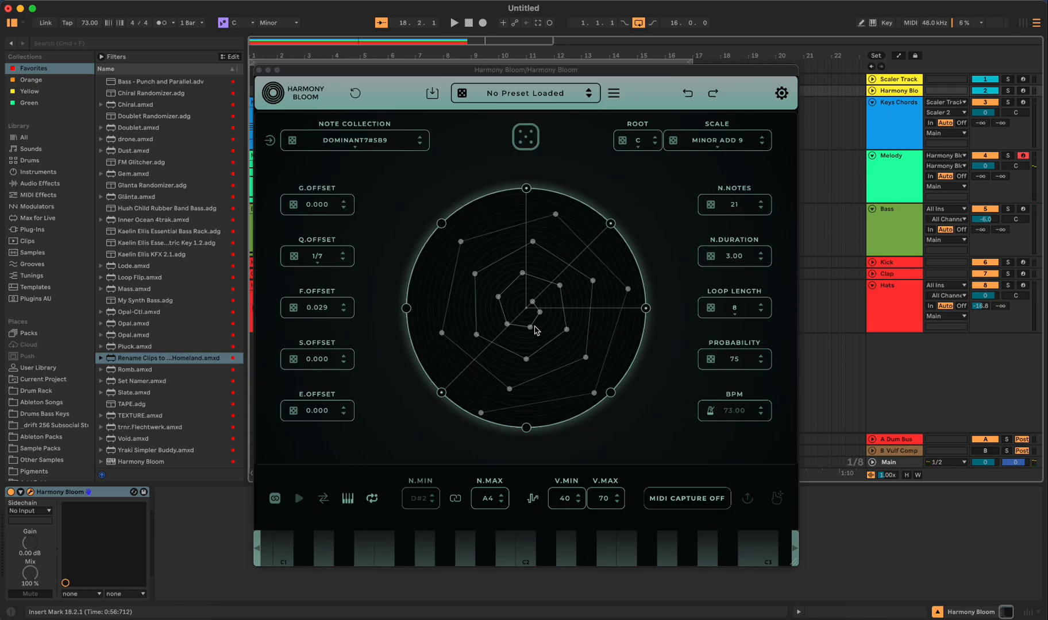
pyautogui.moveTo(728, 360); pyautogui.dragTo(731, 297)
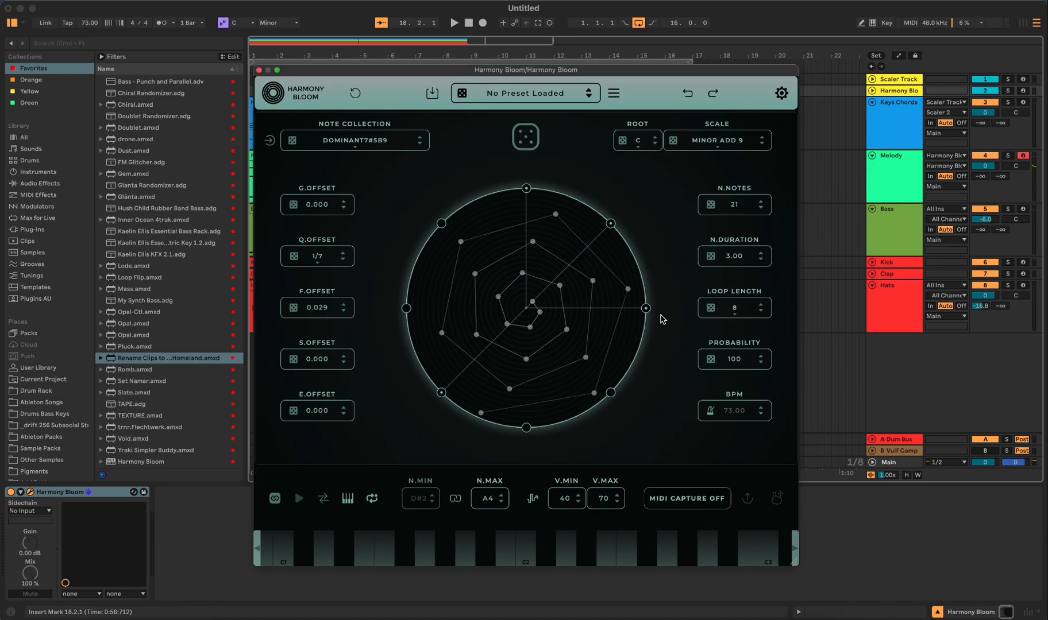
pyautogui.press('space')
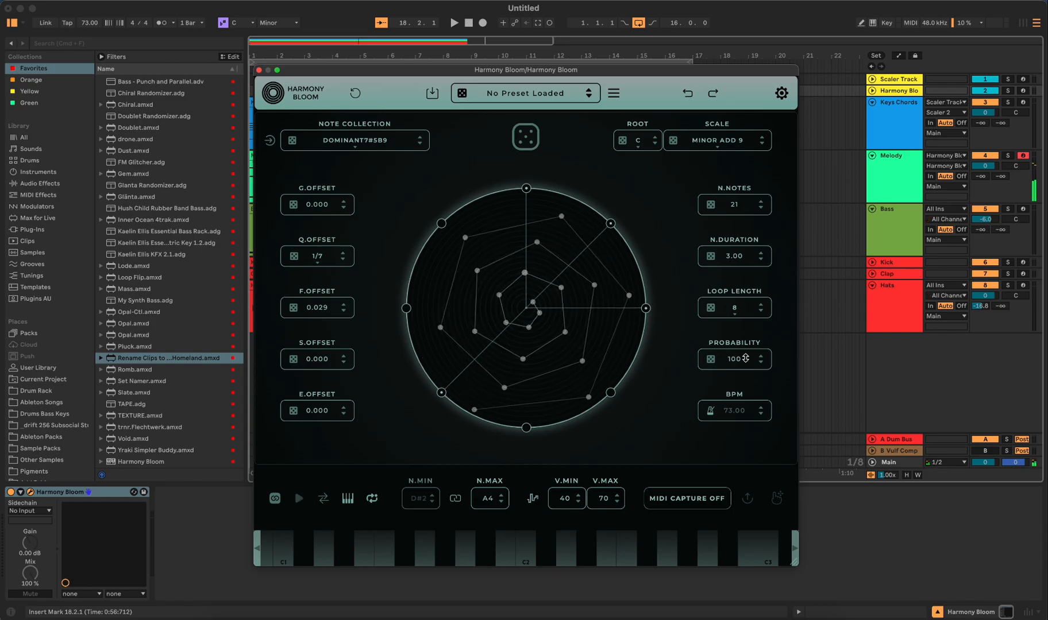
pyautogui.moveTo(740, 360); pyautogui.dragTo(741, 399)
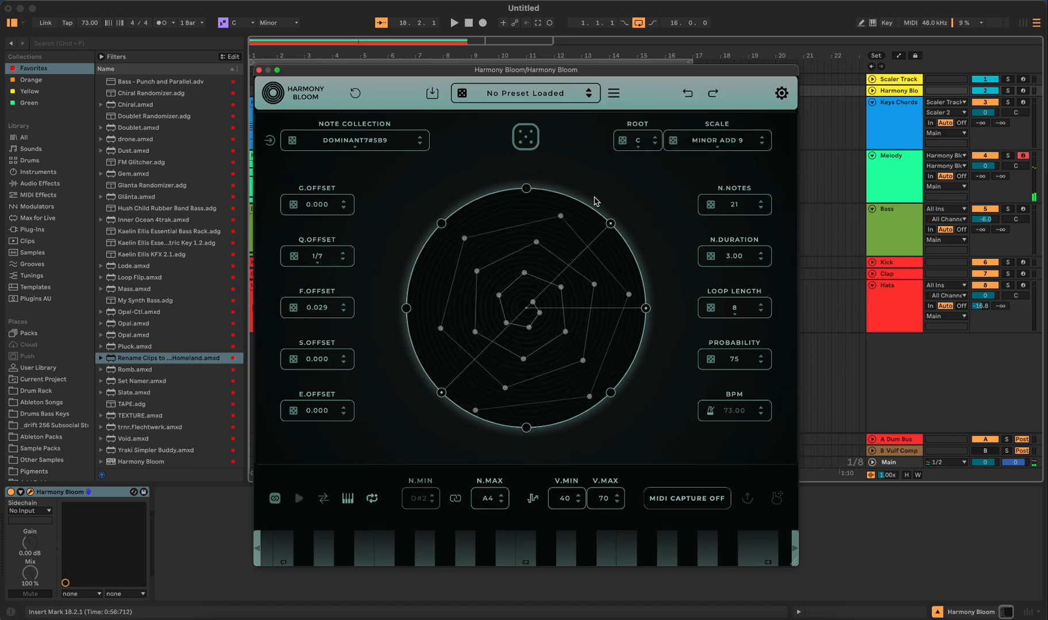
# Close the Harmony Bloom window and open the first Melody clip to examine its recorded notes.
pyautogui.click(259, 70)
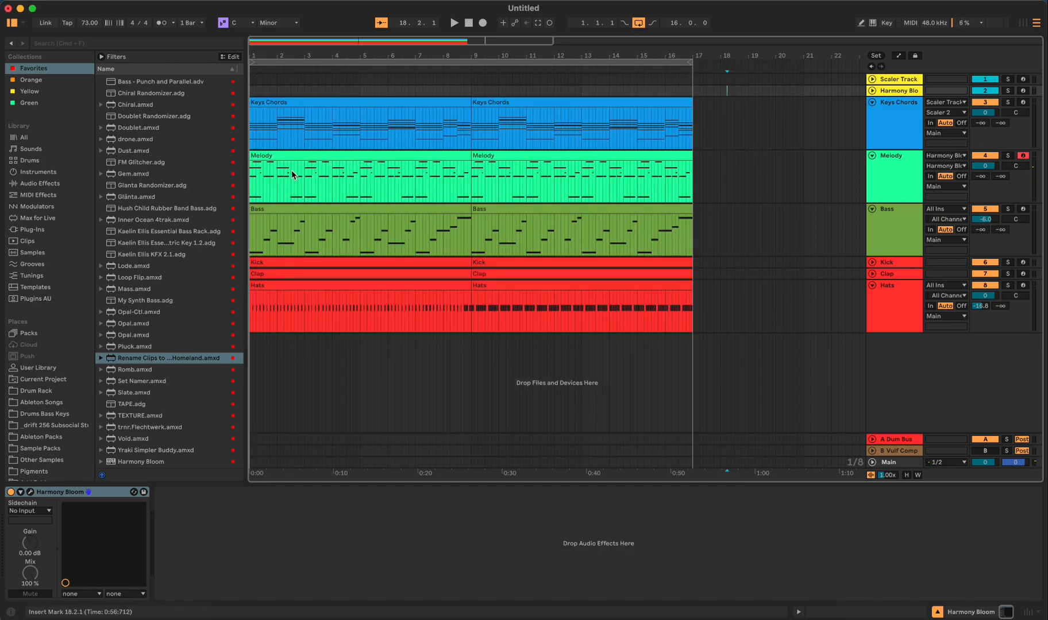
pyautogui.click(308, 159)
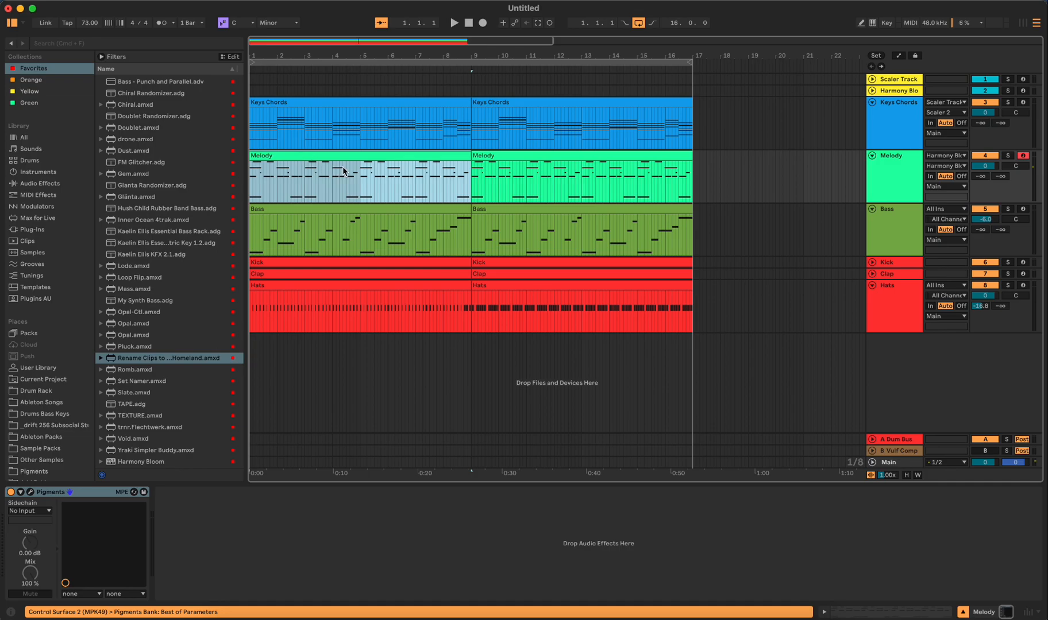
pyautogui.doubleClick(375, 159)
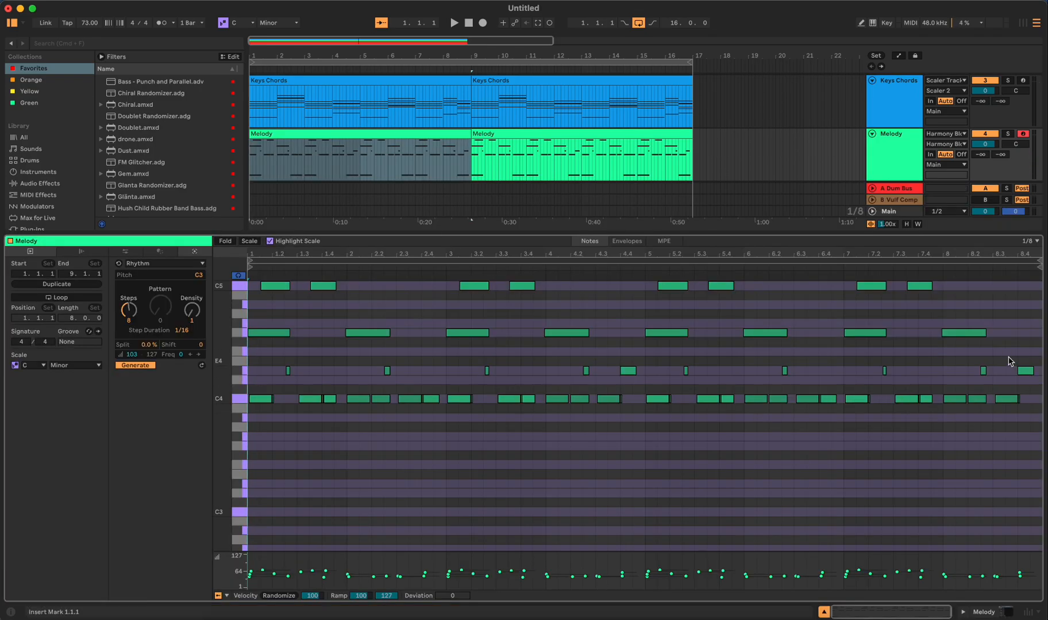
pyautogui.scroll(5, 965, 378)
pyautogui.scroll(-5, 965, 378)
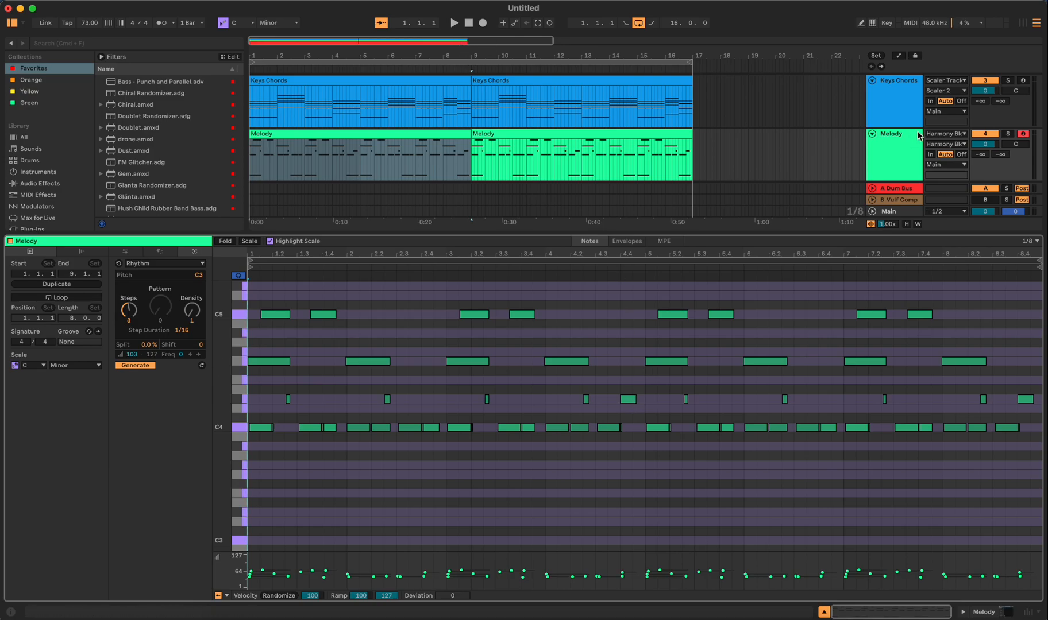
# Set the Melody track's MIDI input to All Ins and disarm the track.
pyautogui.click(956, 136)
pyautogui.click(942, 201)
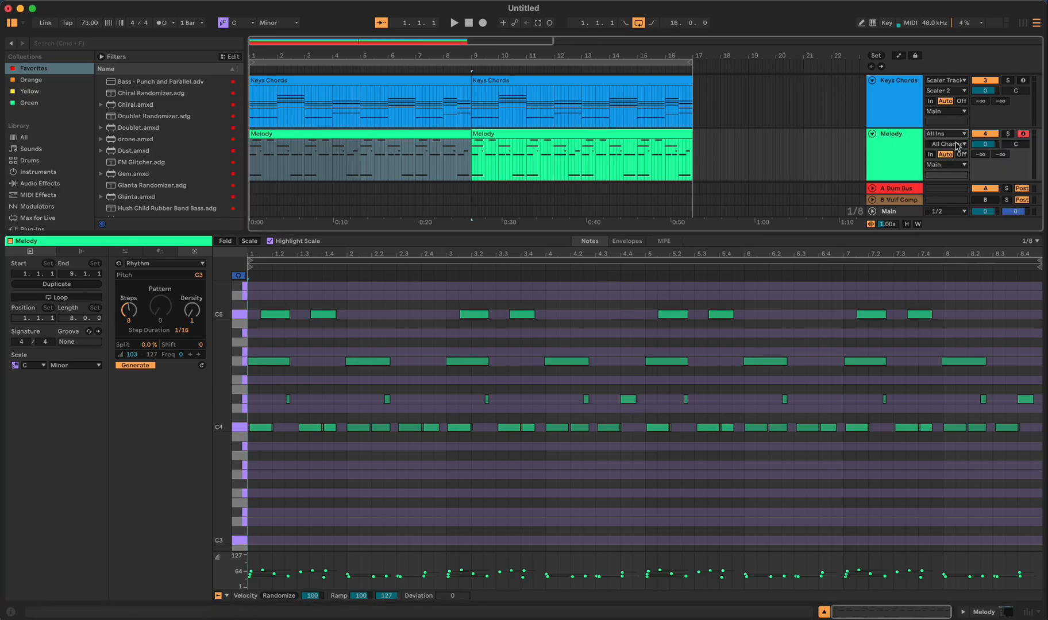
pyautogui.click(1023, 134)
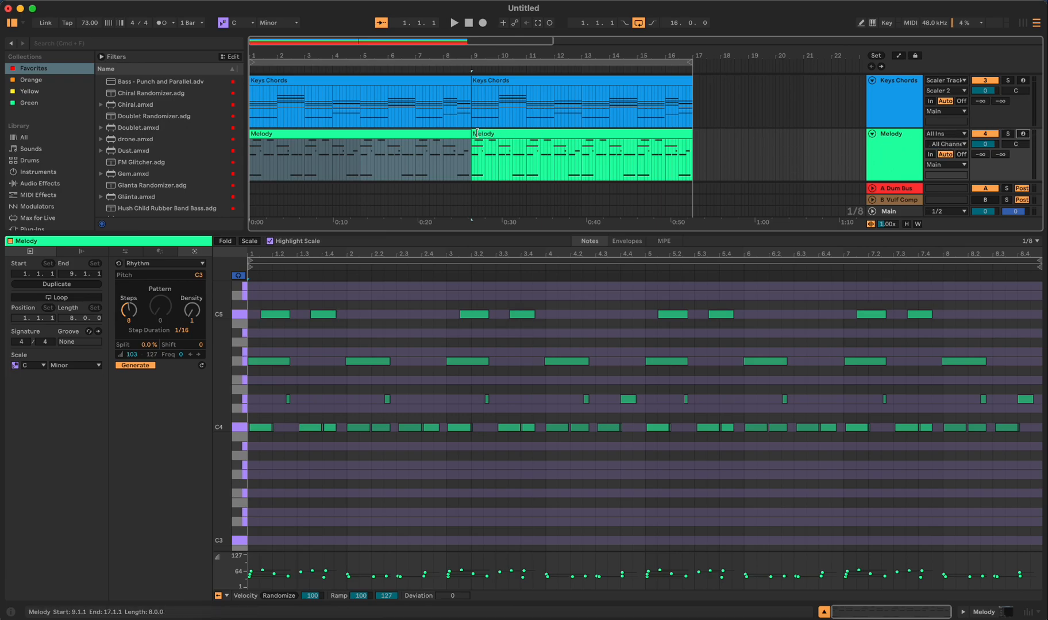
# Solo the Melody track and listen to its first clip from the start.
pyautogui.click(453, 134)
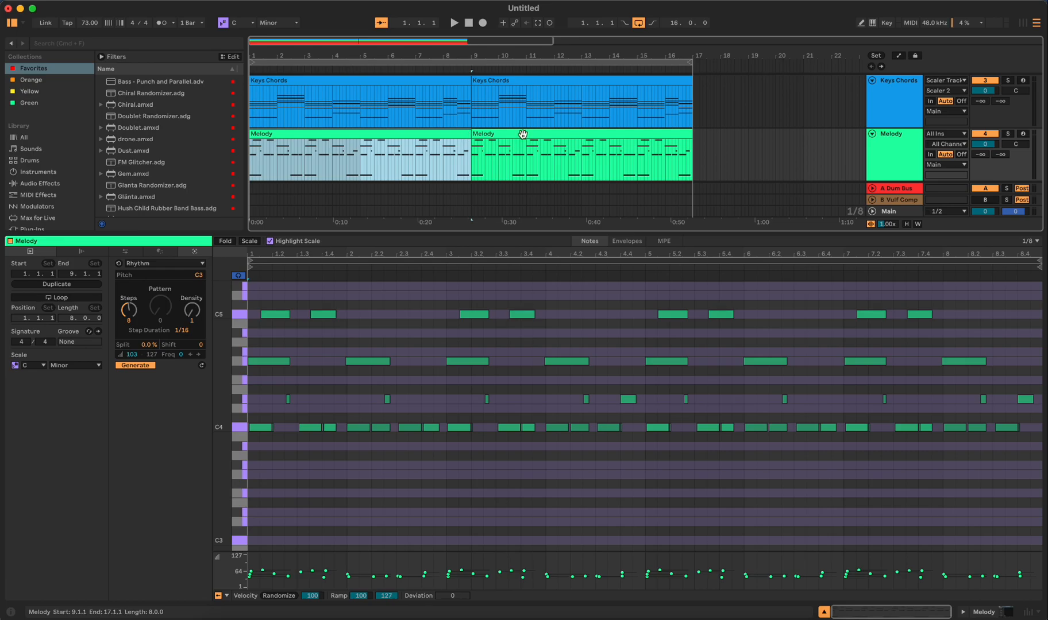
pyautogui.click(1008, 133)
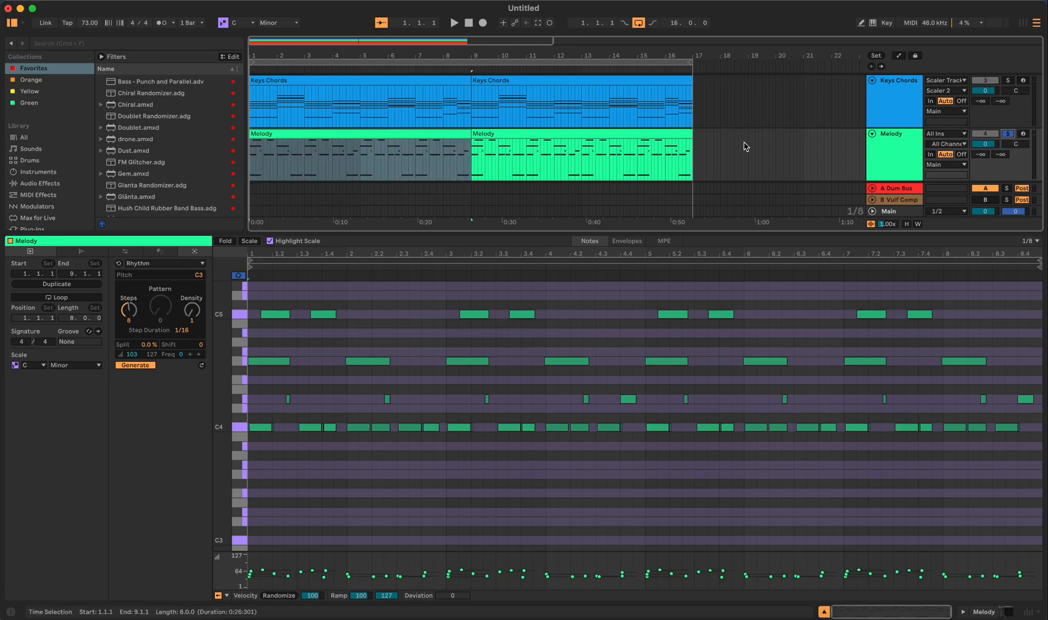
pyautogui.press('space')
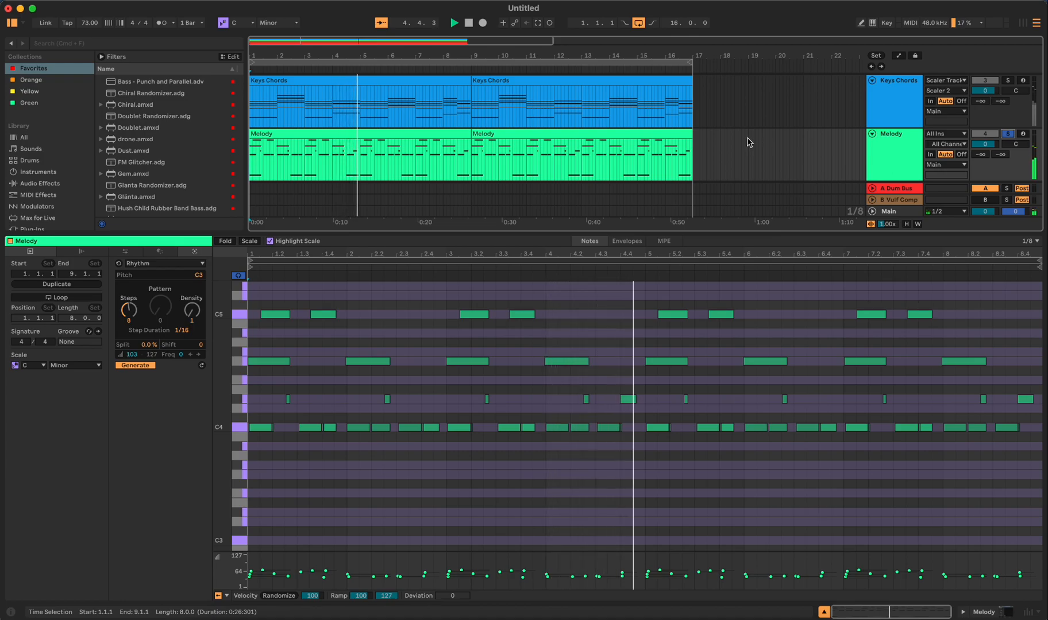
pyautogui.press('space')
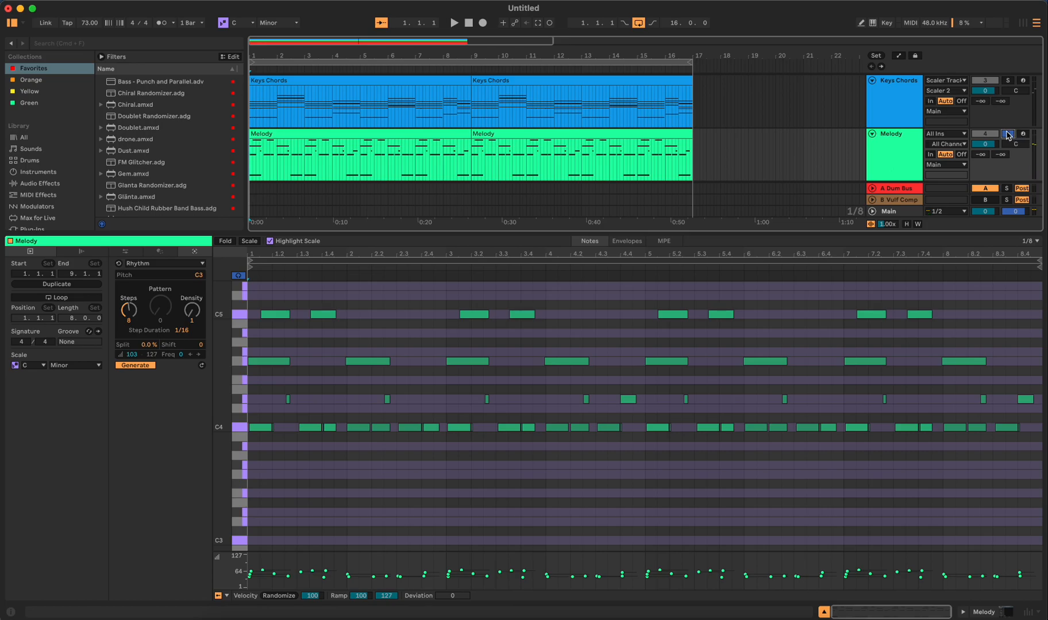
# Reopen Harmony Bloom from its track, enable the trigger point at the top of the circle, and close the plugin window.
pyautogui.scroll(2, 858, 109)
pyautogui.click(830, 93)
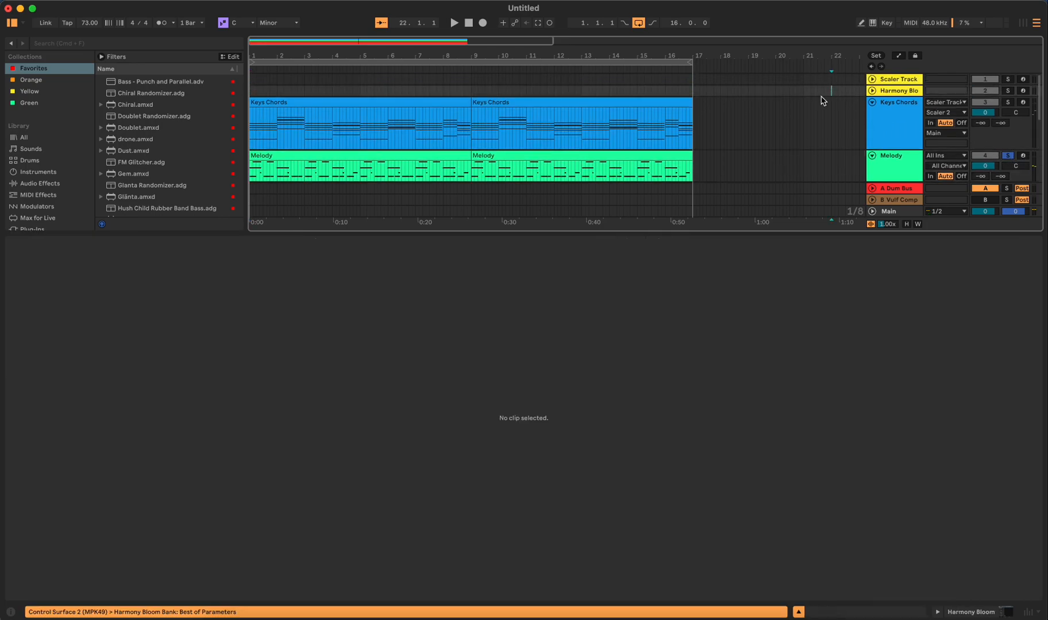
pyautogui.click(772, 80)
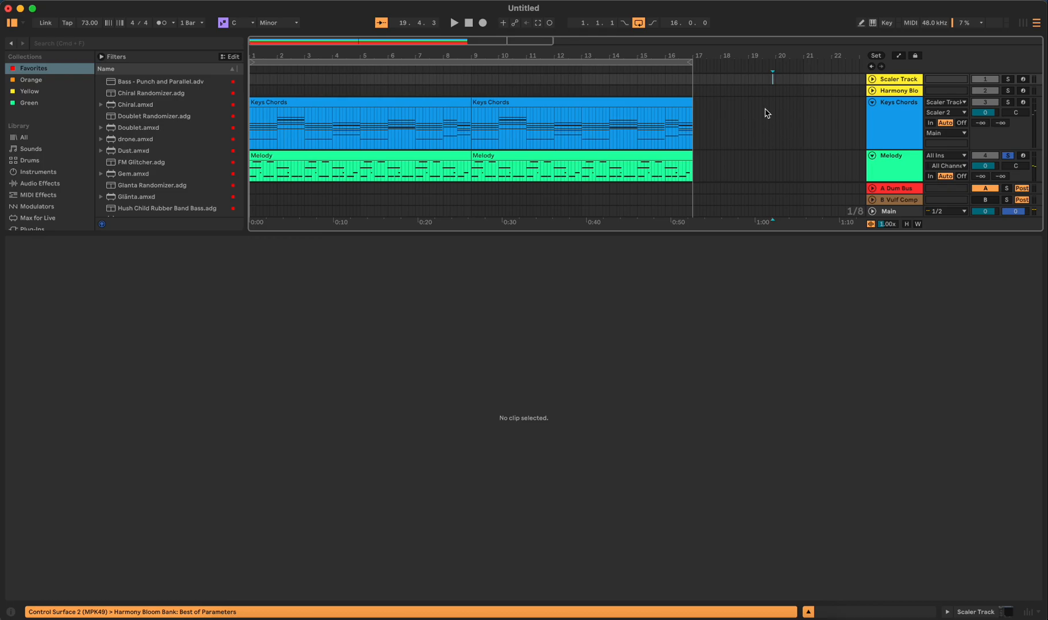
pyautogui.scroll(-1, 765, 114)
pyautogui.click(741, 85)
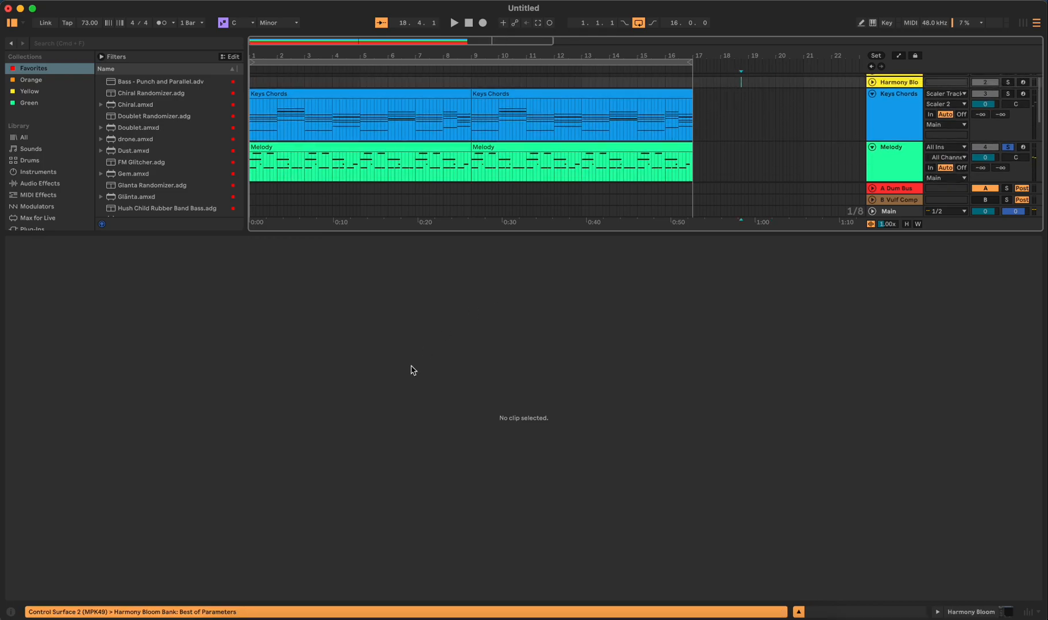
pyautogui.hotkey('shift', 'Tab')
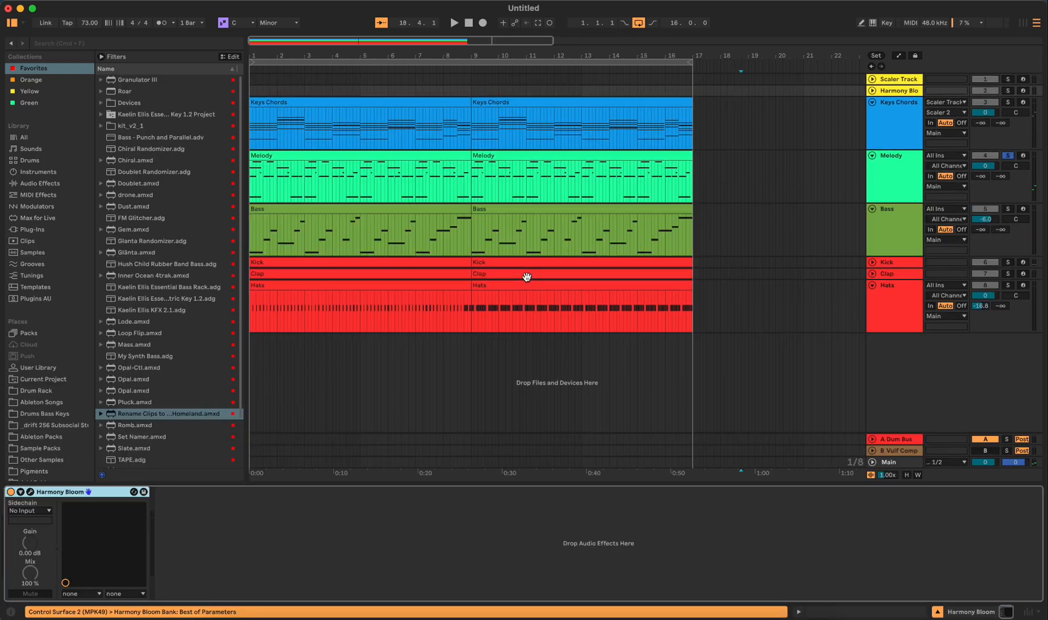
pyautogui.click(30, 492)
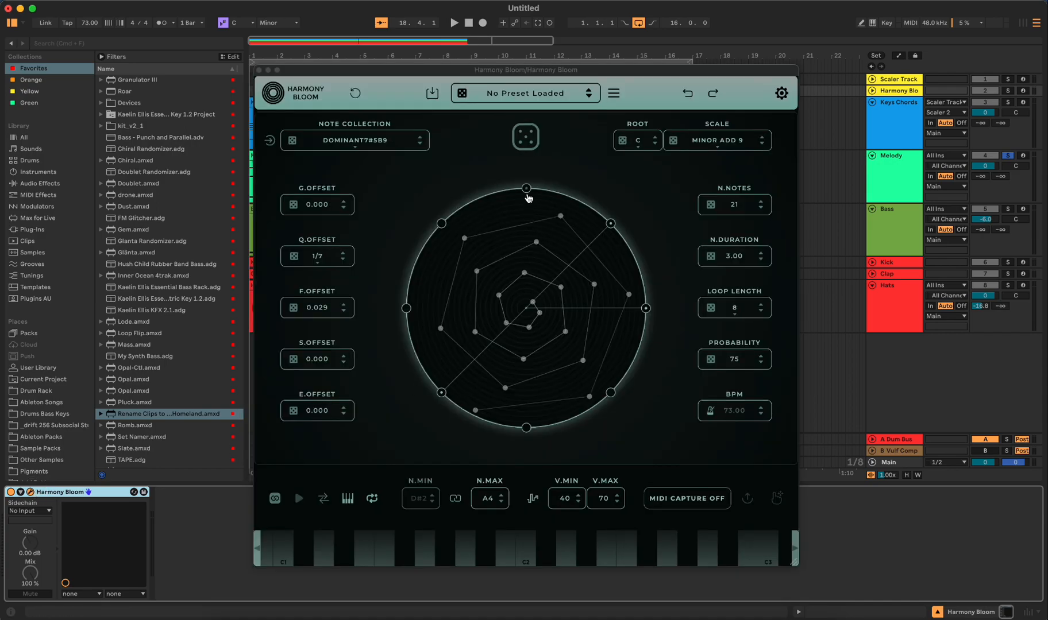
pyautogui.click(528, 197)
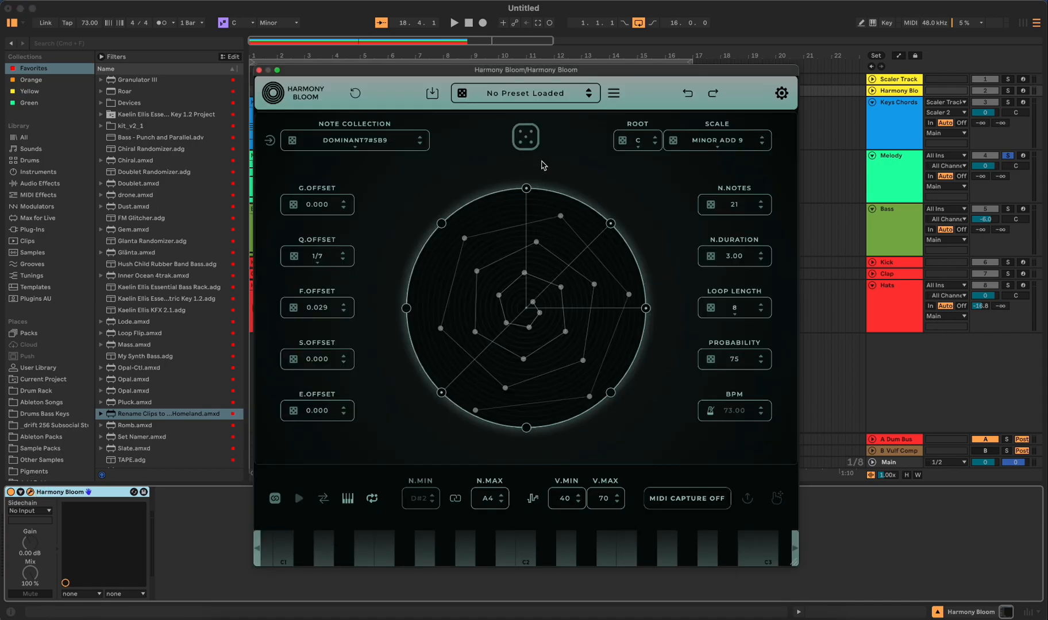
pyautogui.click(259, 70)
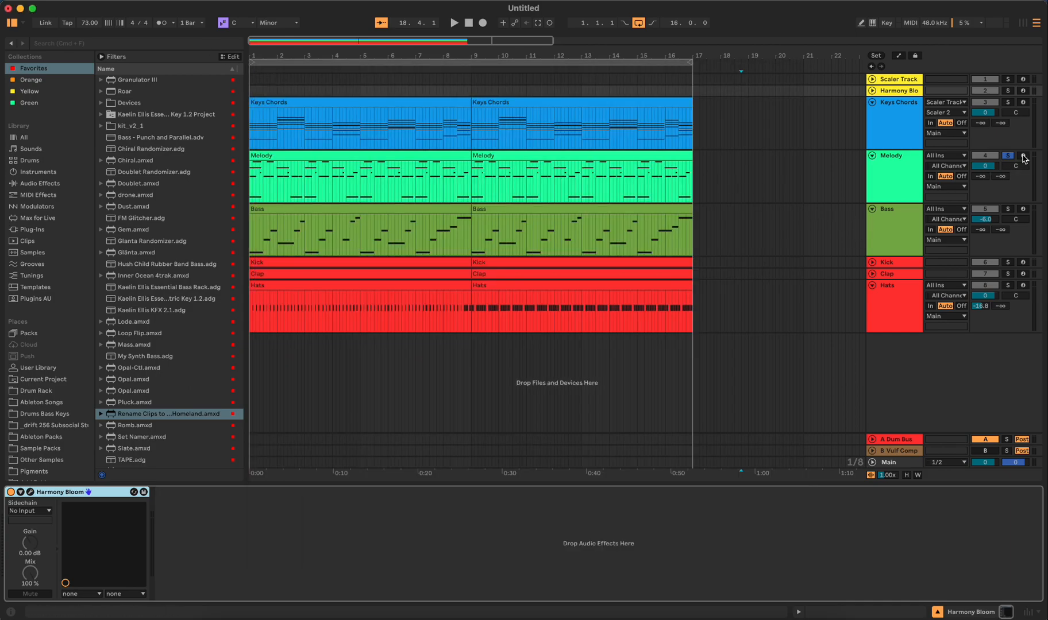
# Solo the Keys Chords track instead of Melody and open its Pigments instrument.
pyautogui.click(1007, 155)
pyautogui.click(1007, 103)
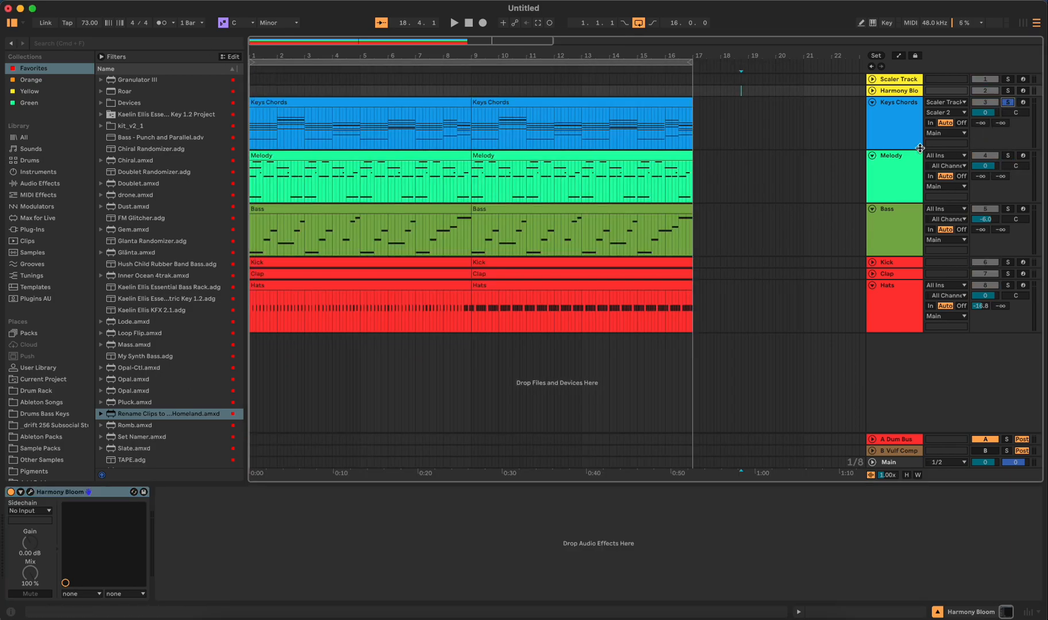
pyautogui.click(789, 136)
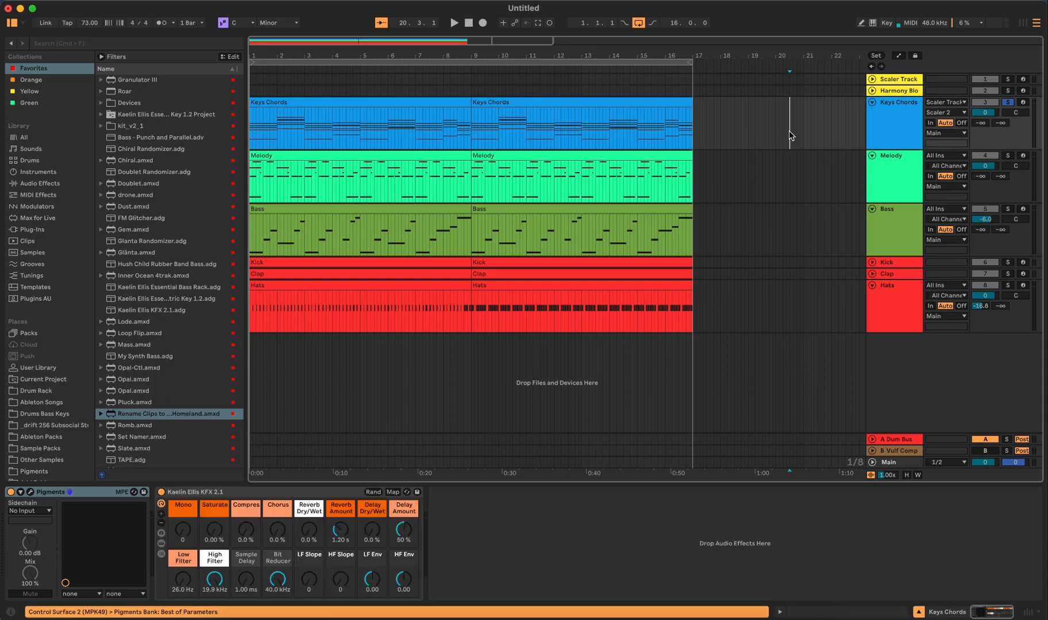
pyautogui.click(31, 493)
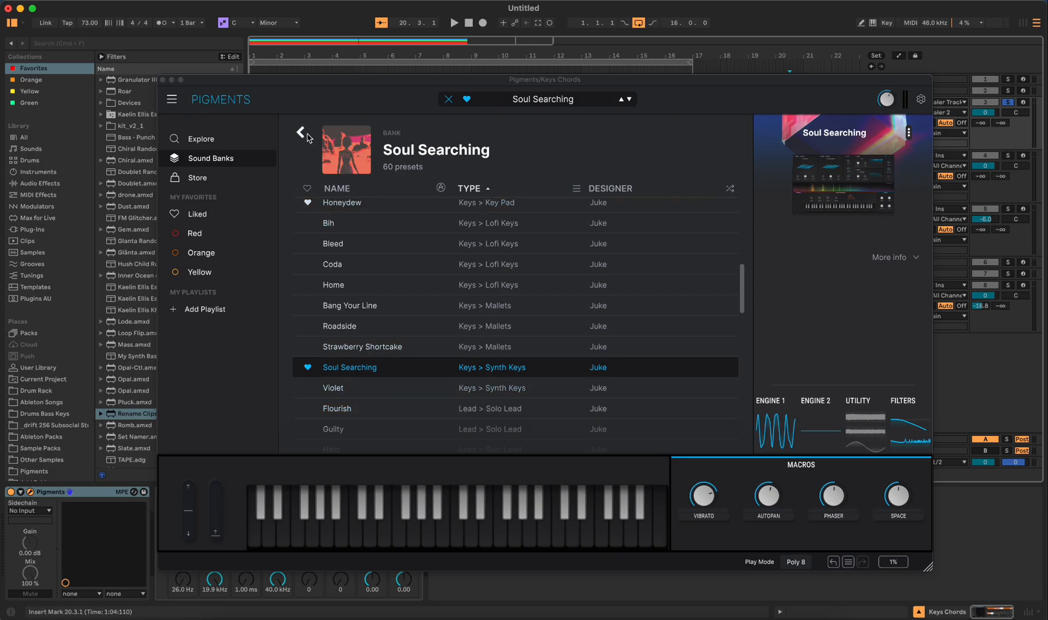
# Look through the installed Pigments sound banks and return to the synth controls of the Soul Searching preset.
pyautogui.click(448, 100)
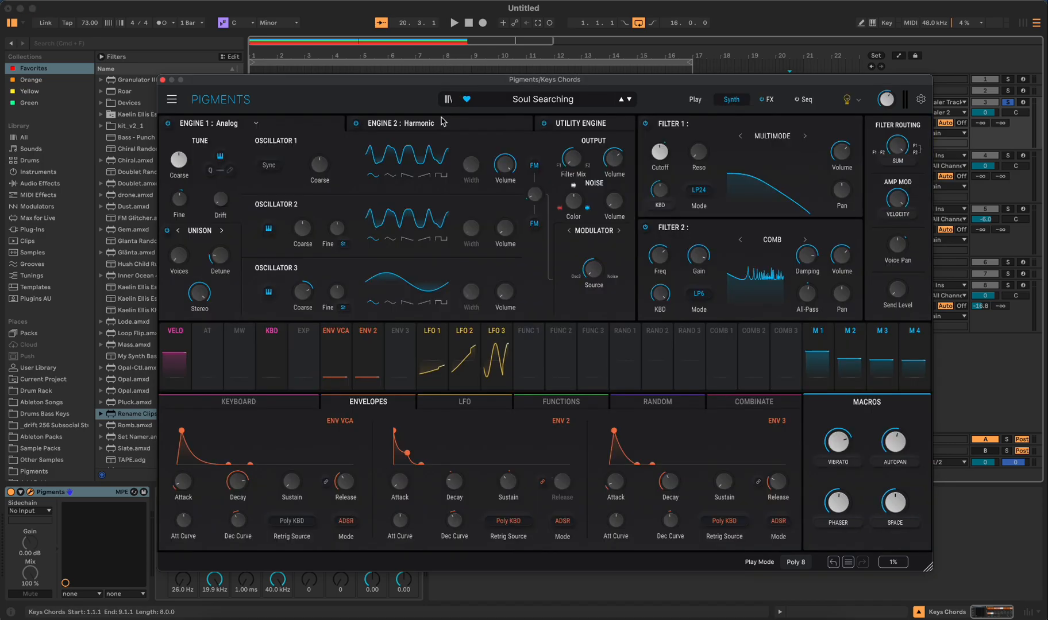
pyautogui.click(448, 100)
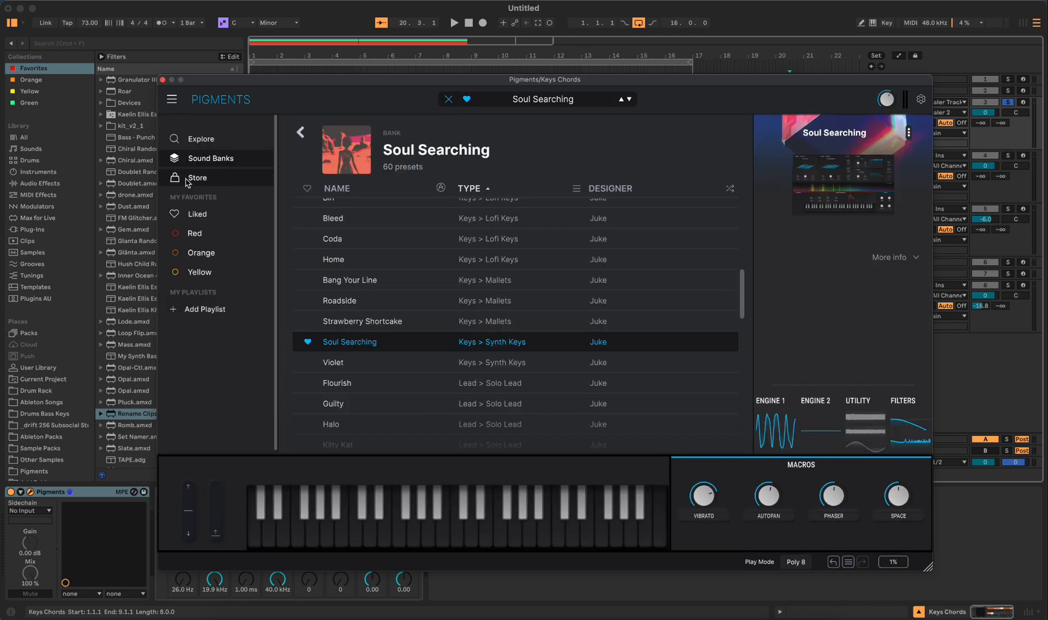
pyautogui.click(202, 163)
pyautogui.scroll(-4, 712, 319)
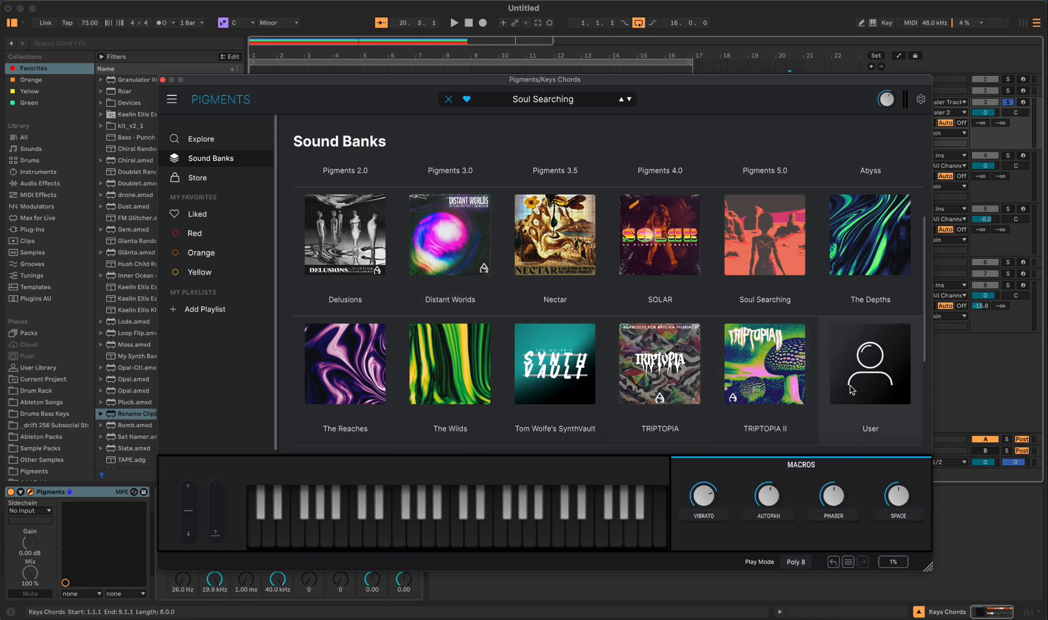
pyautogui.scroll(-3, 861, 376)
pyautogui.scroll(-3, 370, 404)
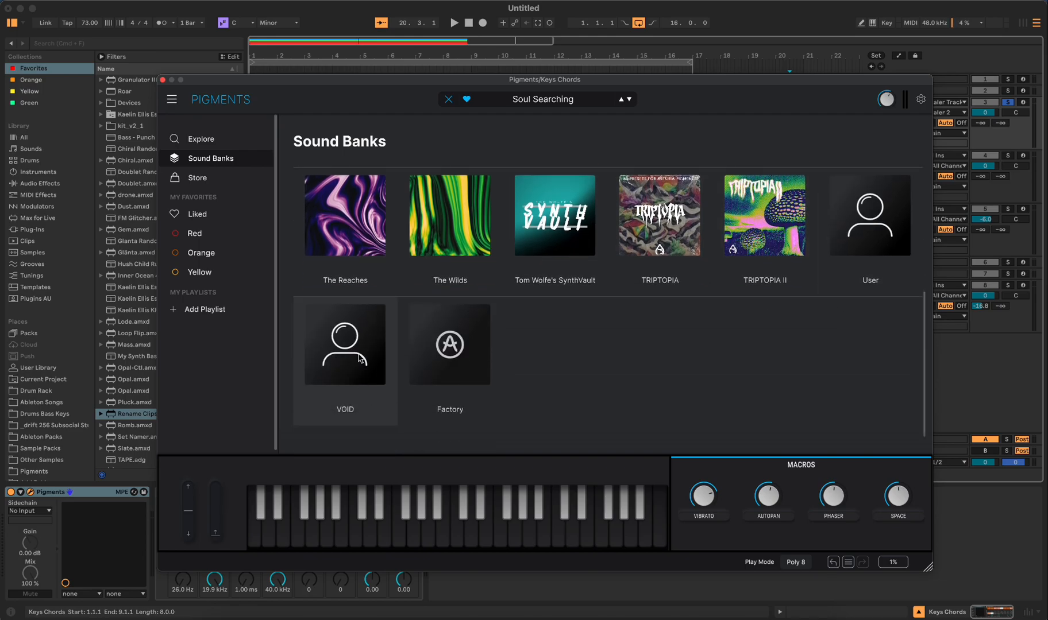
pyautogui.scroll(8, 450, 344)
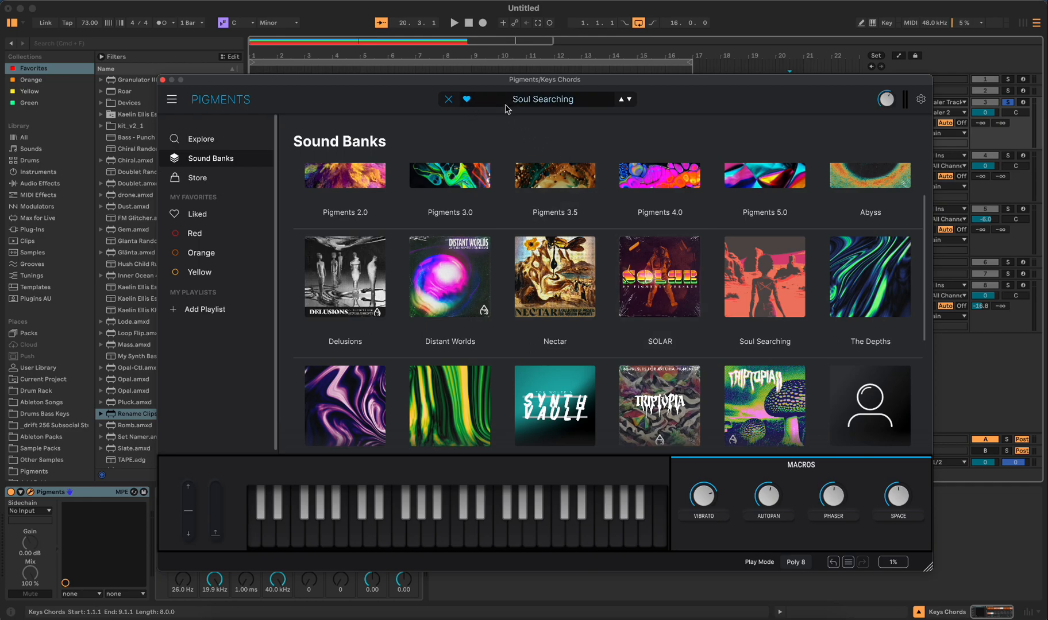
pyautogui.click(524, 103)
pyautogui.click(525, 103)
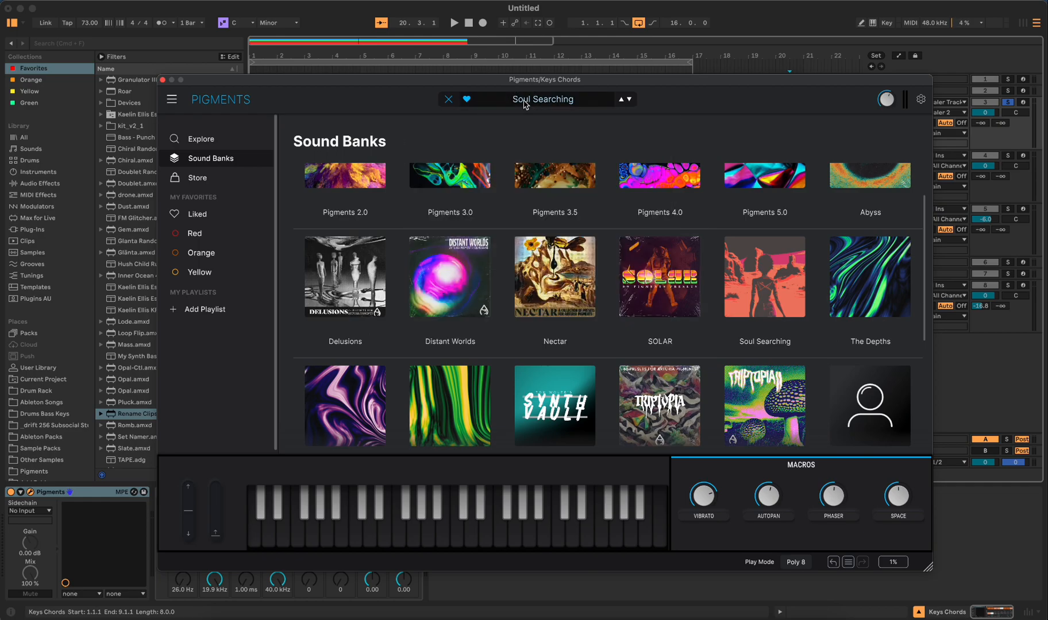
pyautogui.click(448, 100)
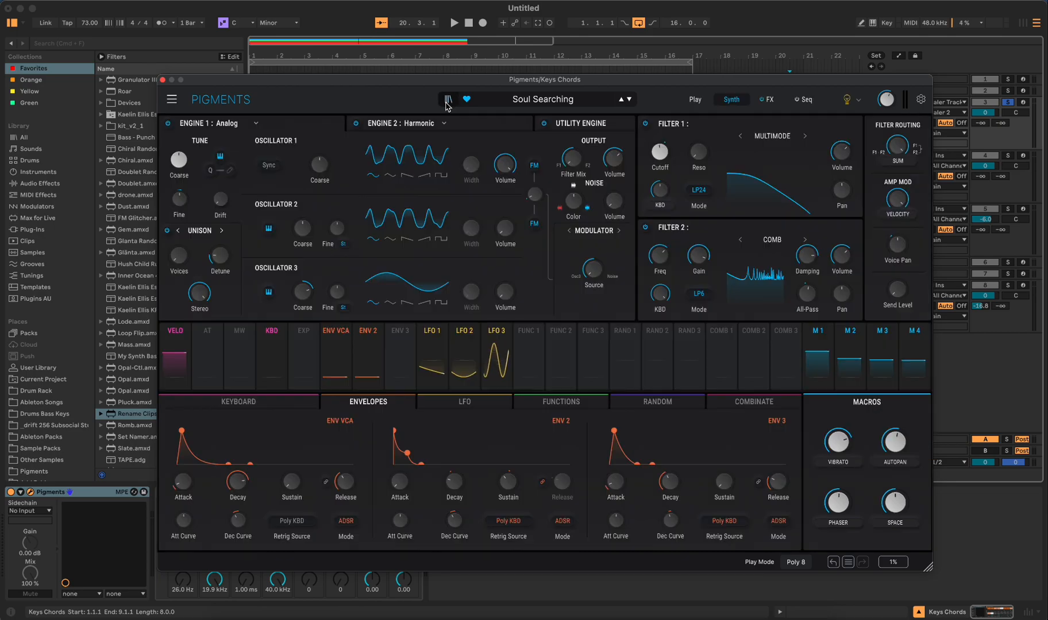
# Open the Soul Searching sound bank in Pigments, look through its presets down to Soul Searching, and close the plugin window.
pyautogui.click(527, 103)
pyautogui.click(524, 103)
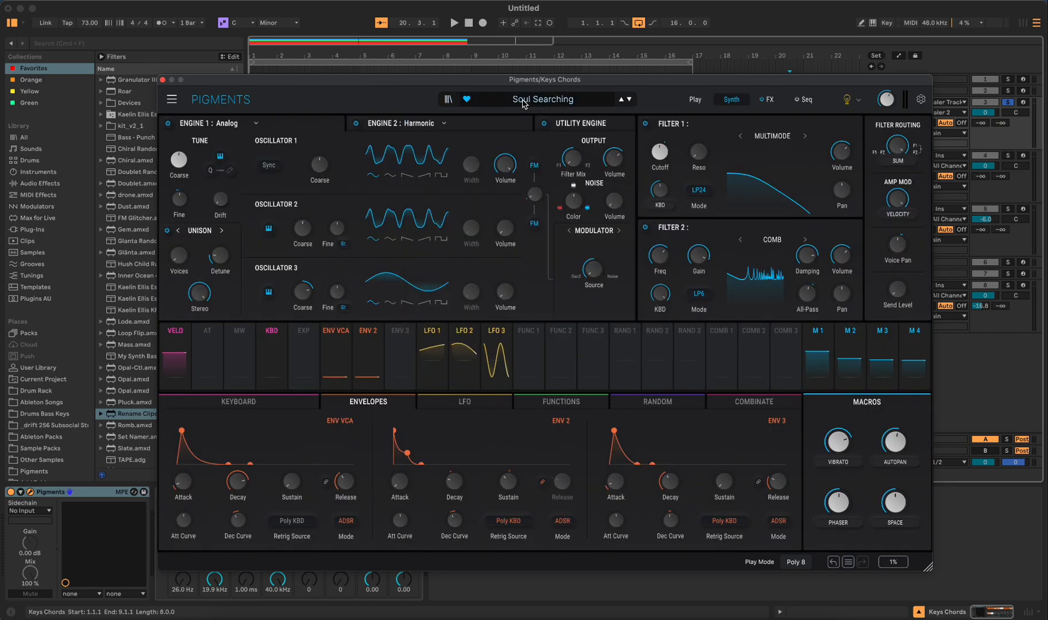
pyautogui.click(449, 99)
pyautogui.scroll(-2, 768, 397)
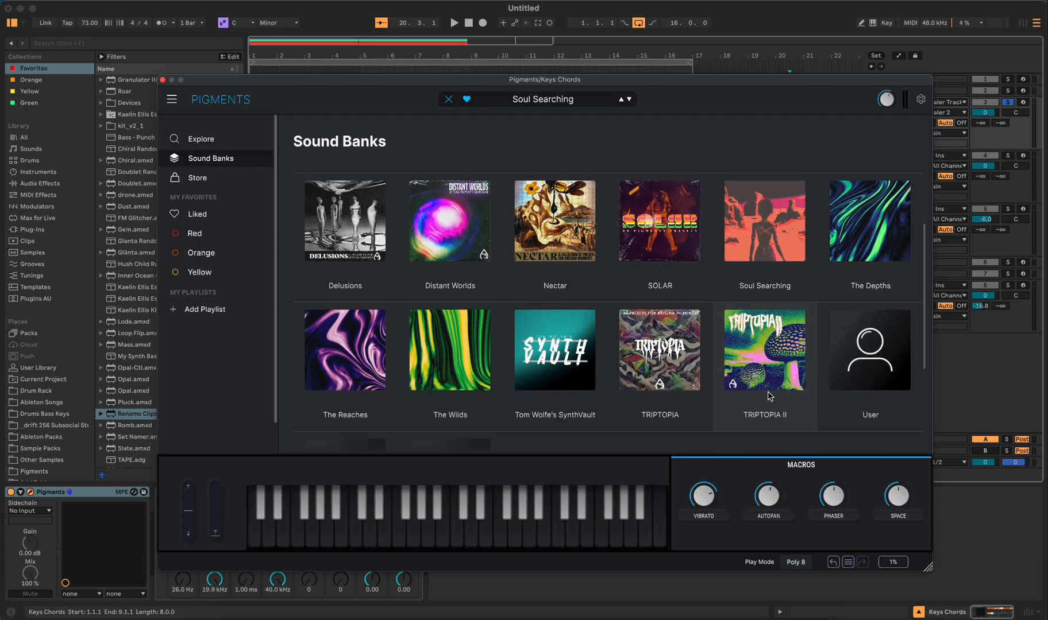
pyautogui.click(745, 240)
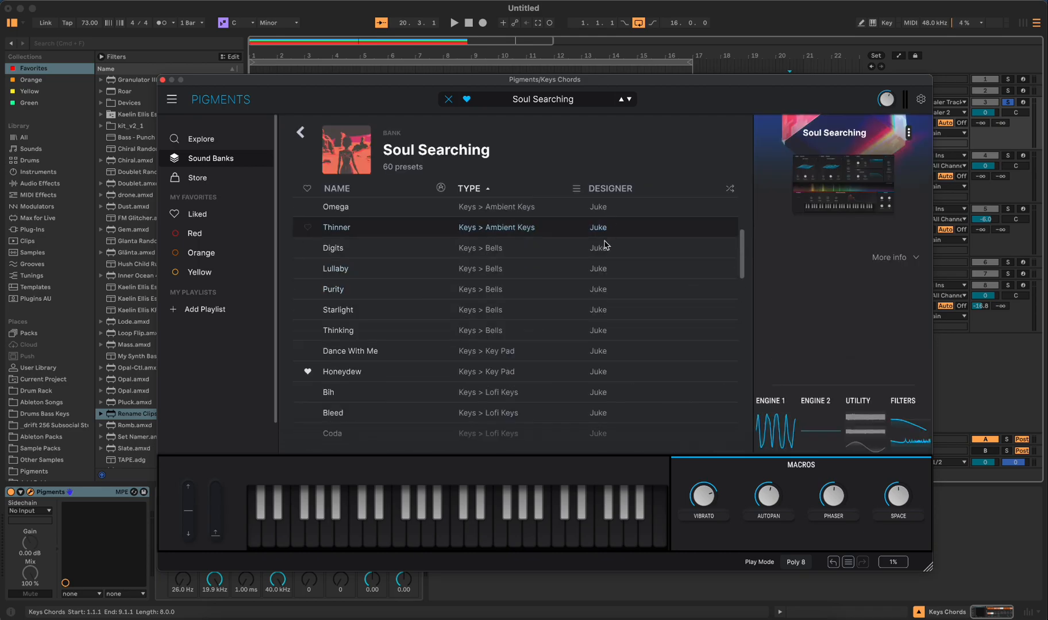
pyautogui.moveTo(742, 258); pyautogui.dragTo(740, 303)
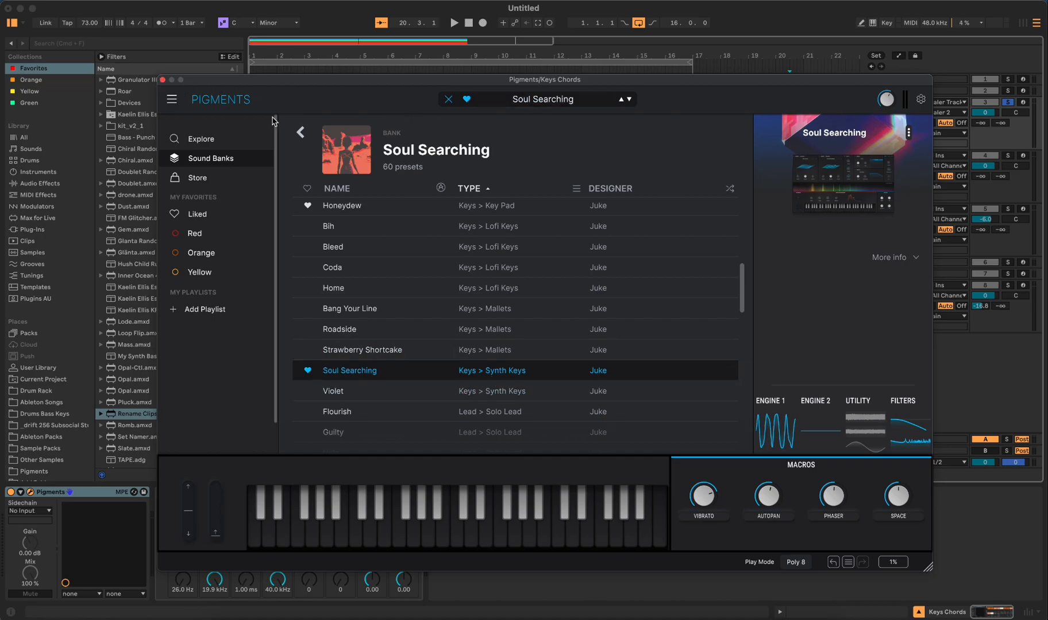
pyautogui.click(448, 99)
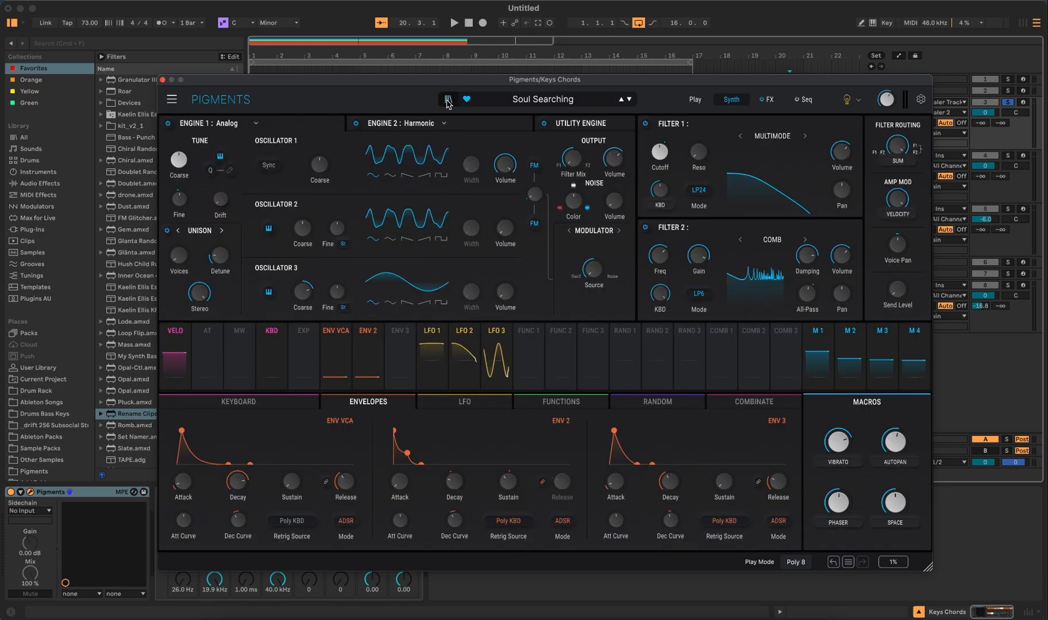
pyautogui.click(162, 80)
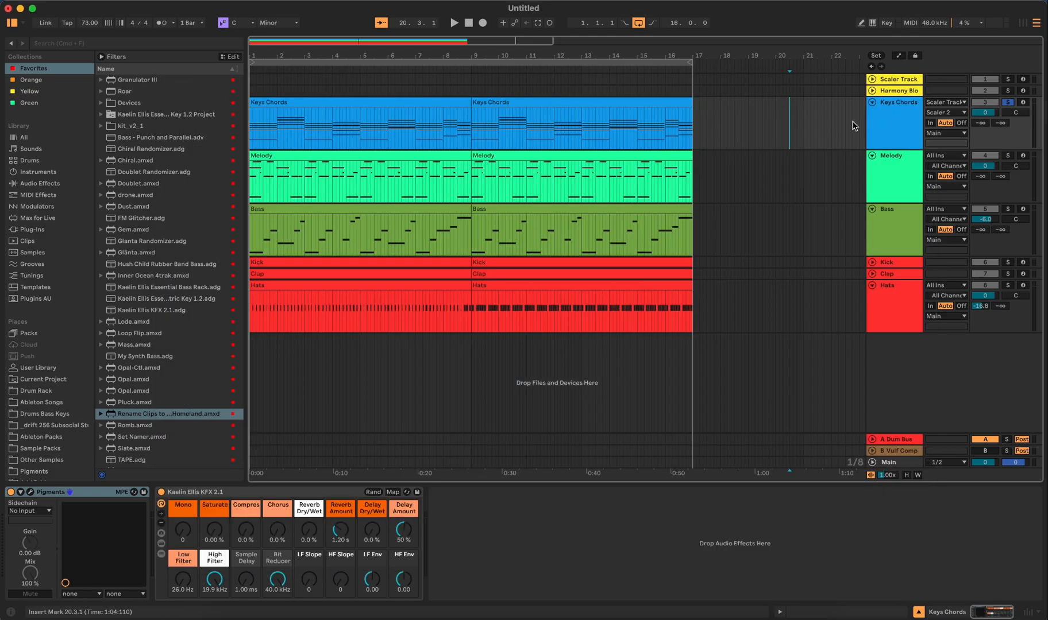
# Listen to the soloed Keys Chords track while viewing its first clip's notes, stop playback, and return to the track's devices.
pyautogui.press('space')
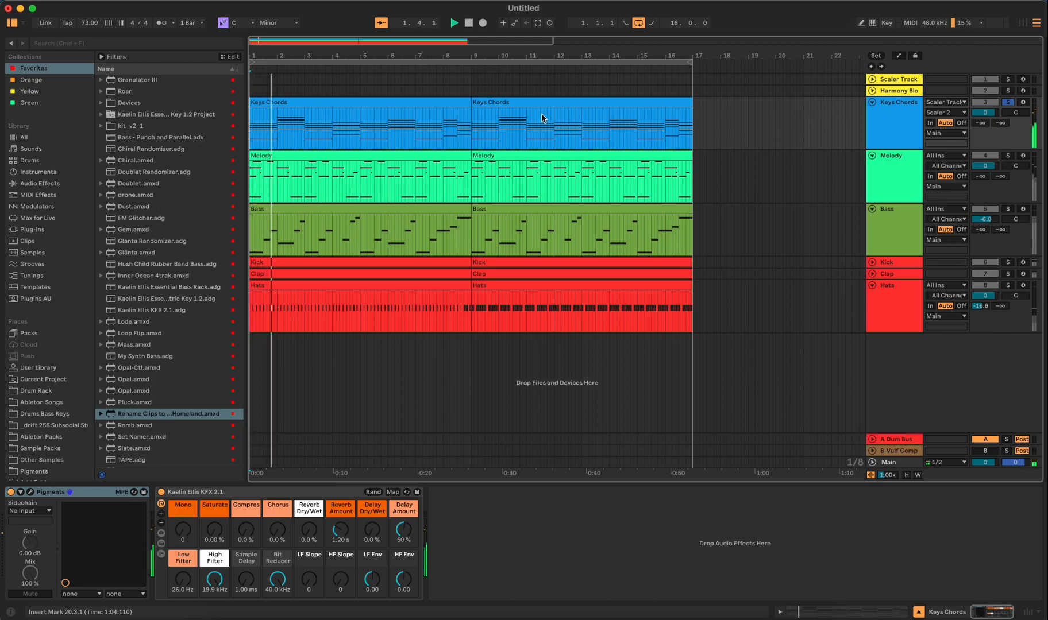
pyautogui.doubleClick(444, 103)
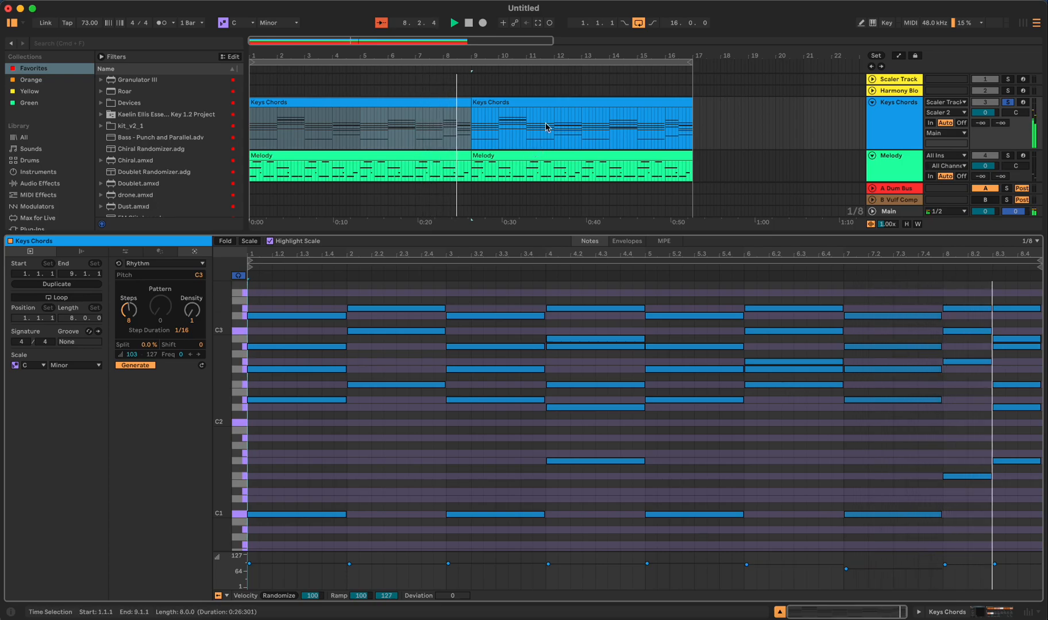
pyautogui.click(469, 23)
pyautogui.click(469, 23)
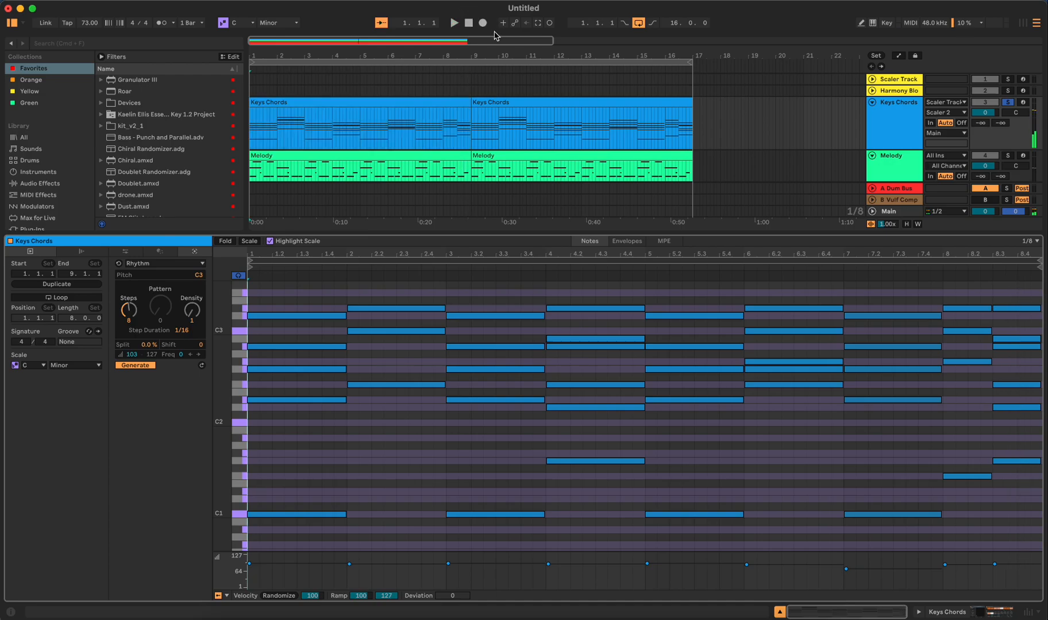
pyautogui.hotkey('shift', 'Tab')
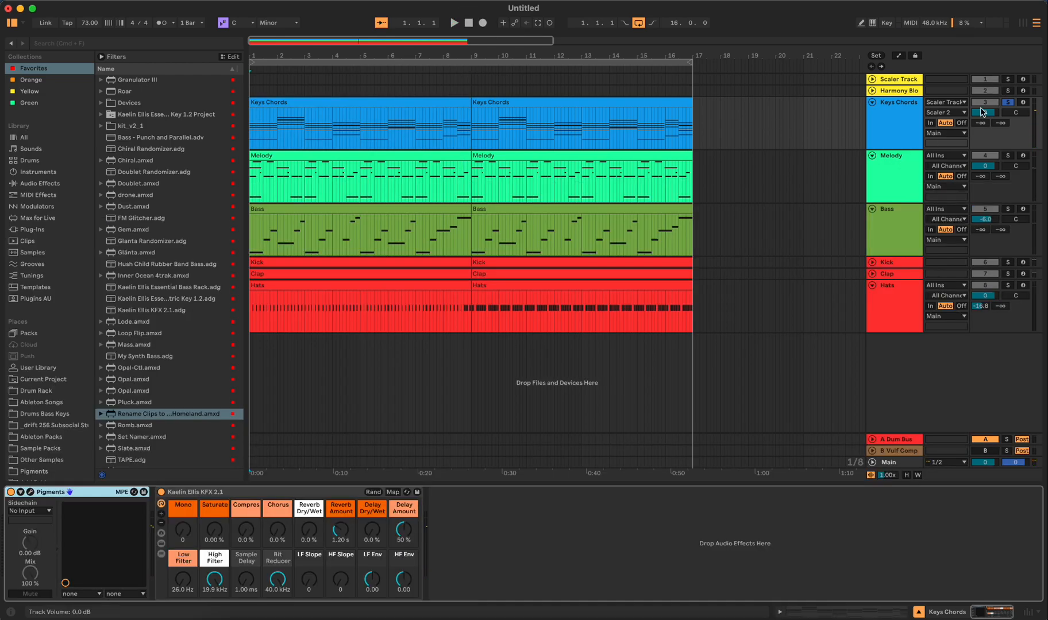
# Turn off the solo on Keys Chords and play the full beat from the start into its second half.
pyautogui.click(1008, 103)
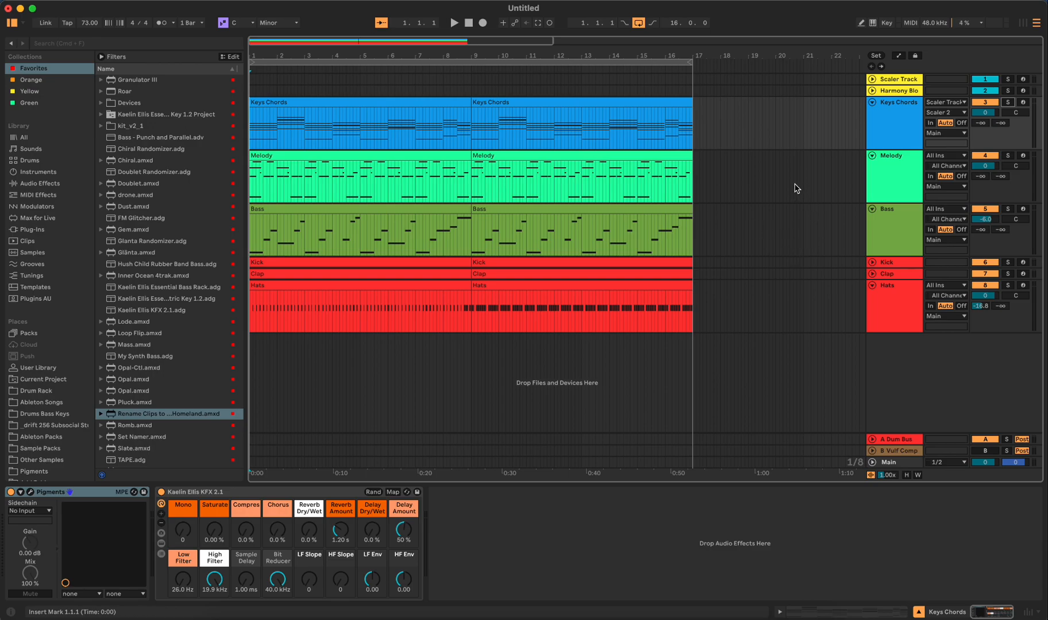
pyautogui.click(455, 23)
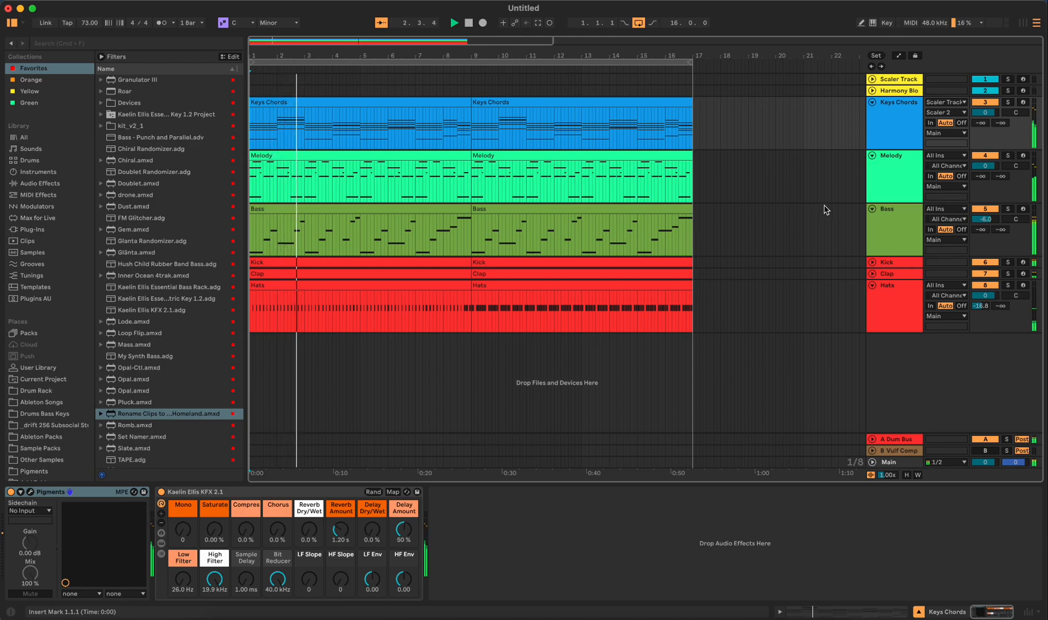
pyautogui.click(873, 275)
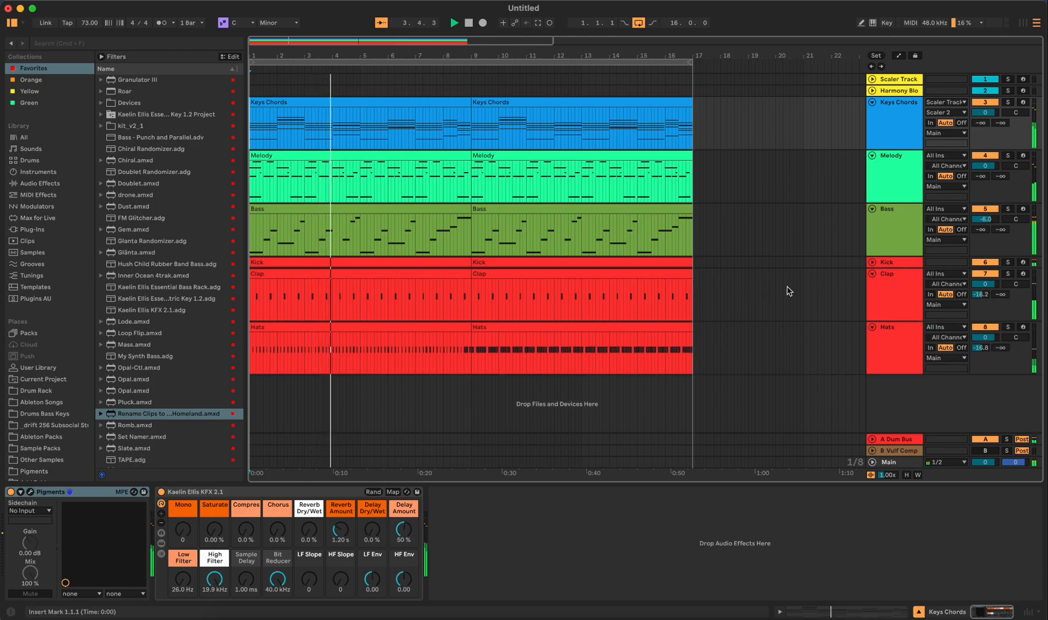
pyautogui.click(872, 275)
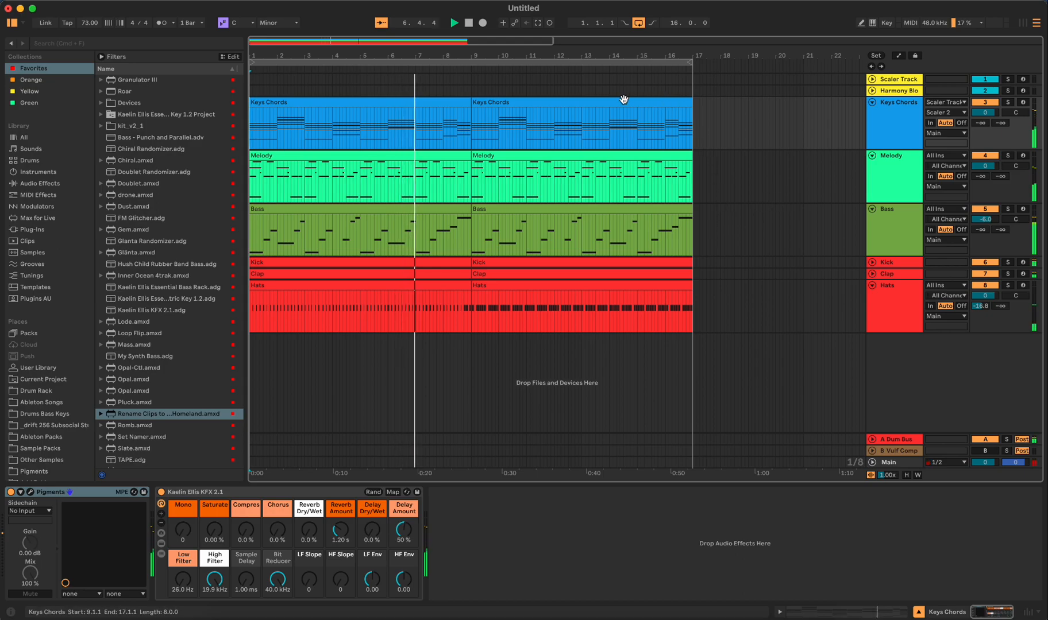
pyautogui.click(477, 67)
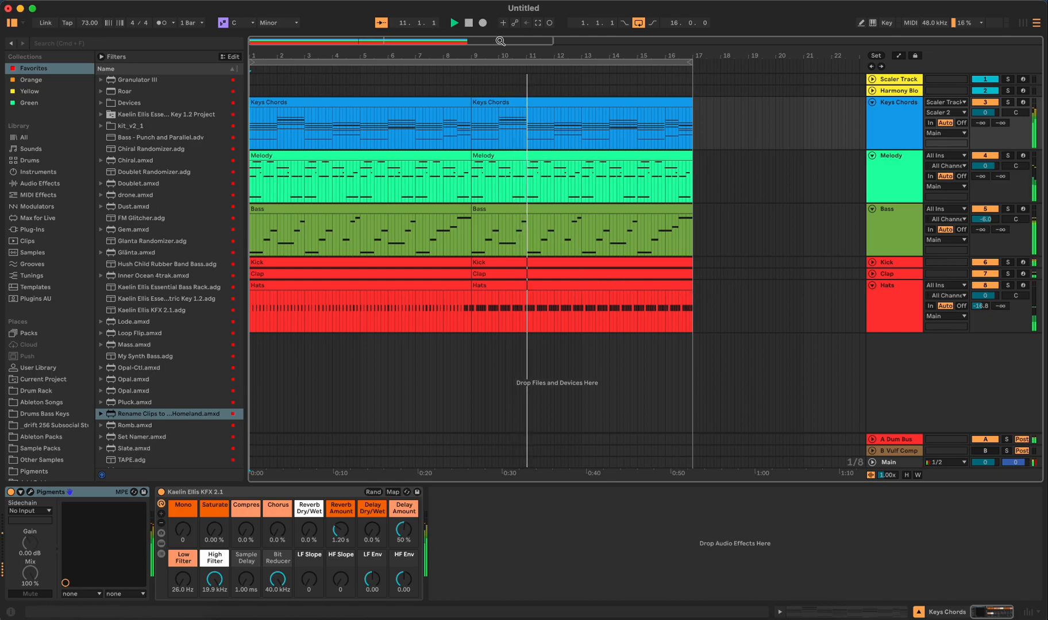
pyautogui.press('space')
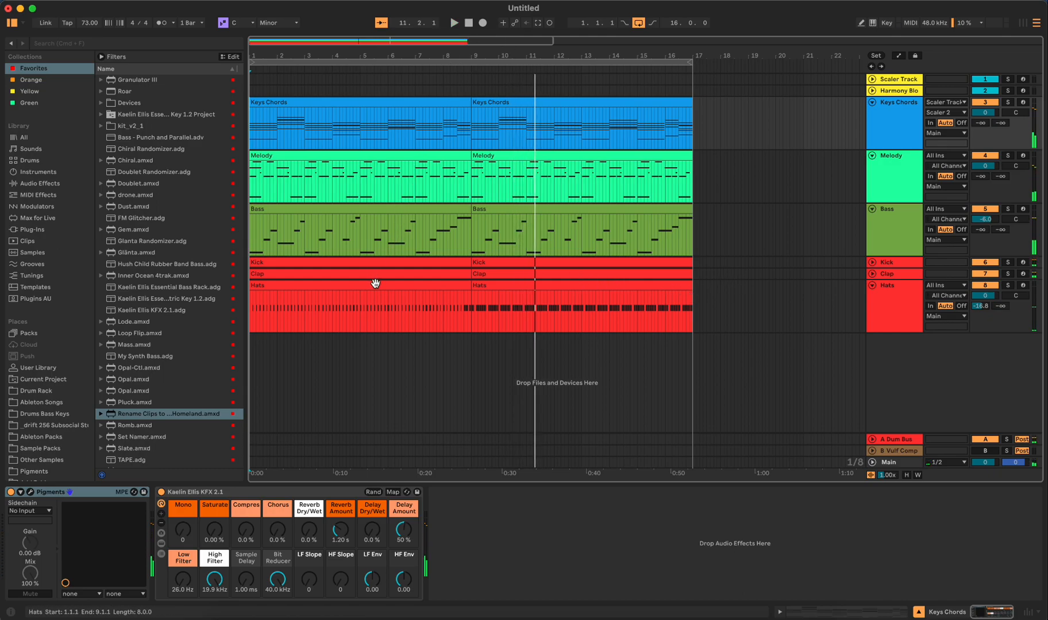
# Open the second Hats clip's notes and arm the Hats track for recording.
pyautogui.doubleClick(580, 290)
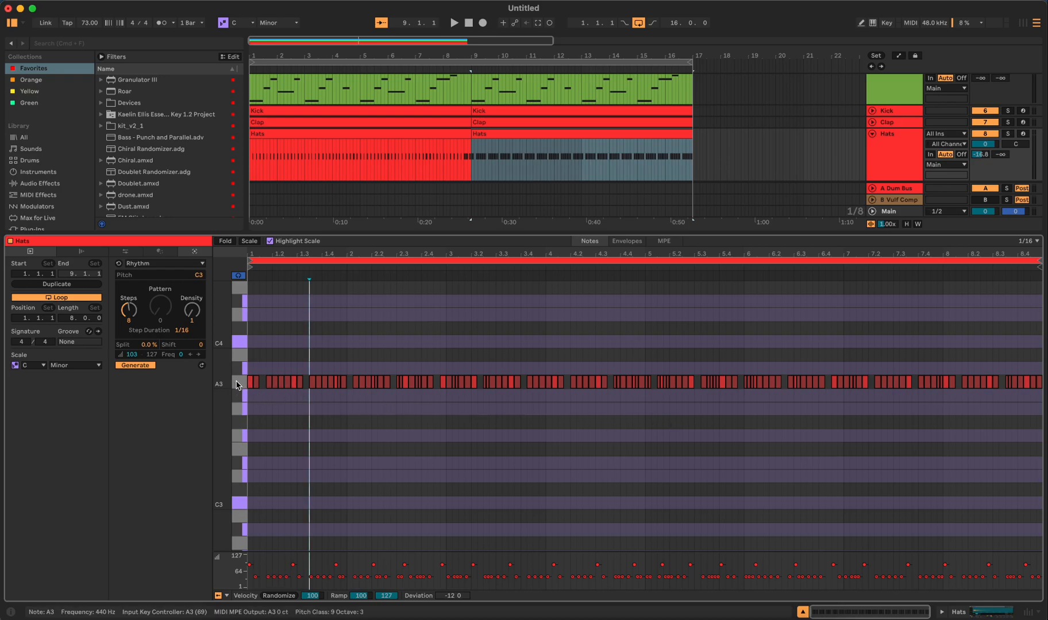
pyautogui.click(1022, 134)
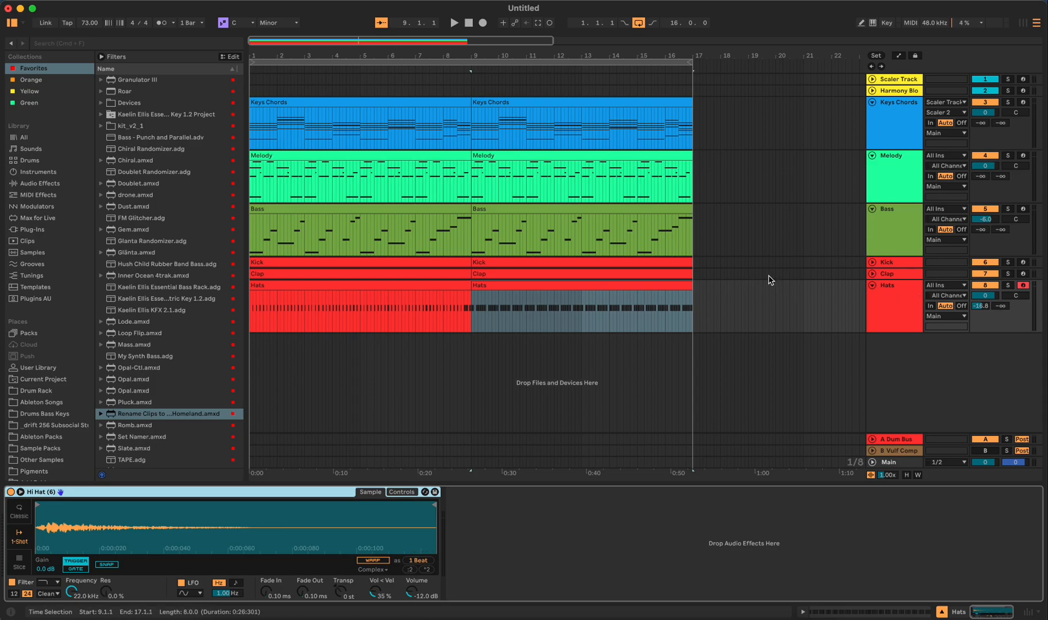
# Inspect the effects on the A Dum Bus return in Session View, including ValhallaVintageVerb, and return to the Arrangement.
pyautogui.press('Tab')
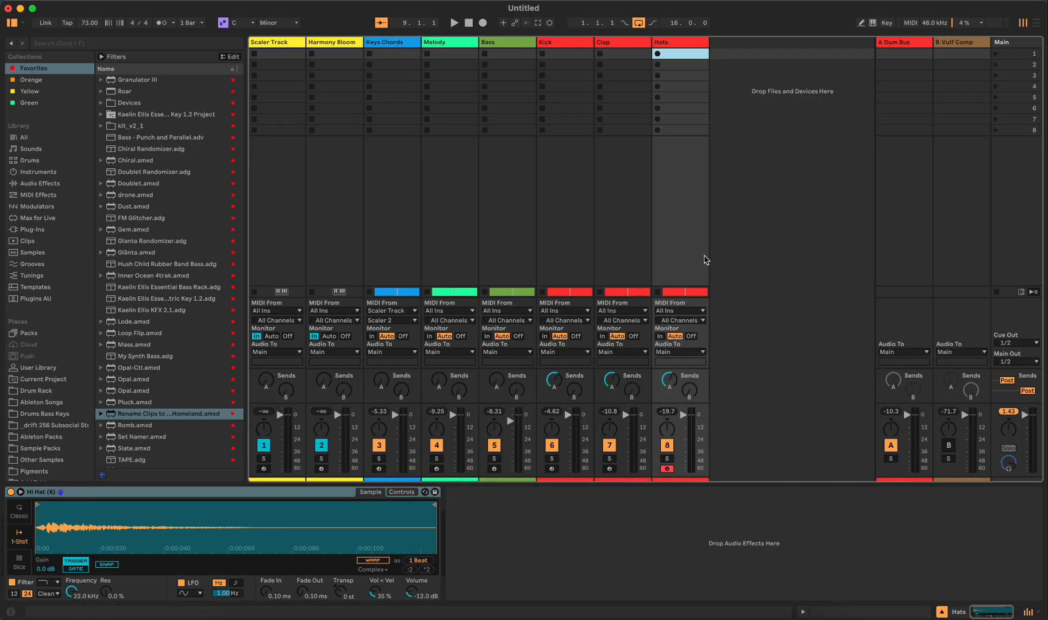
pyautogui.click(879, 210)
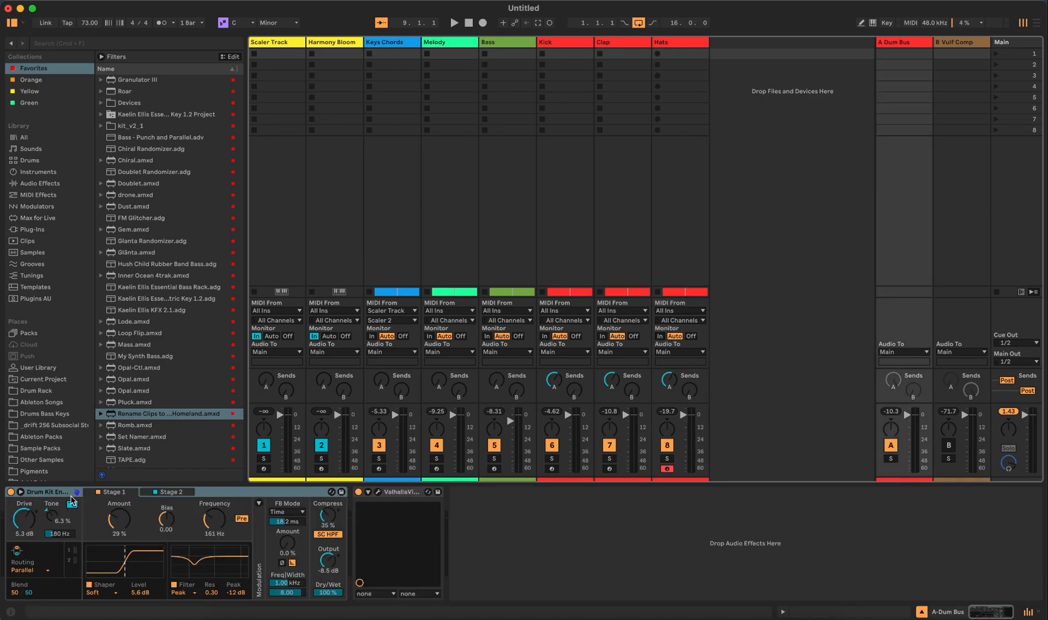
pyautogui.click(377, 493)
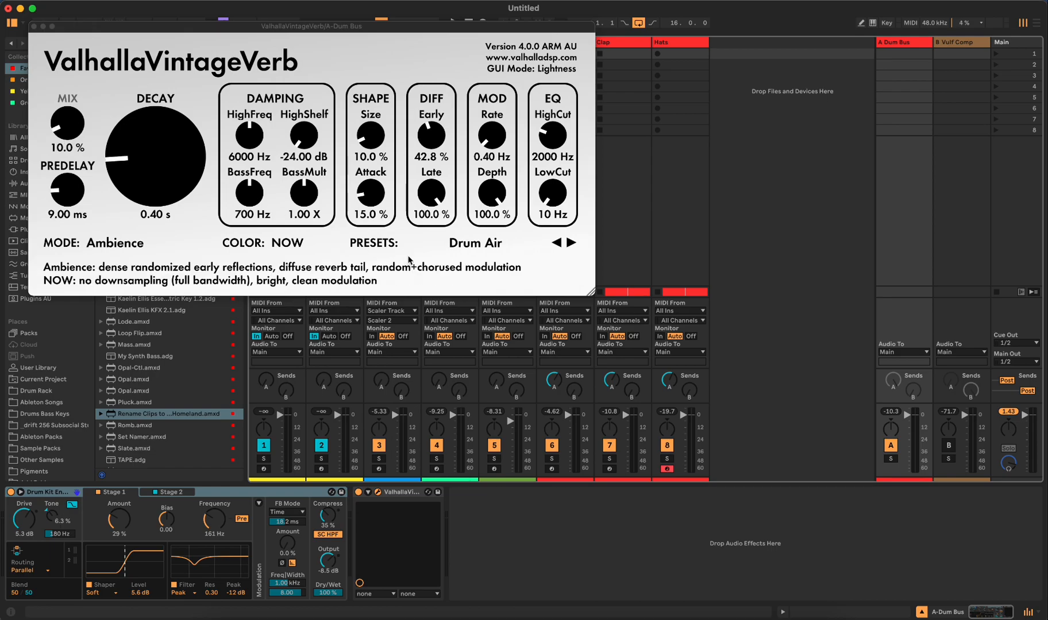
pyautogui.click(34, 26)
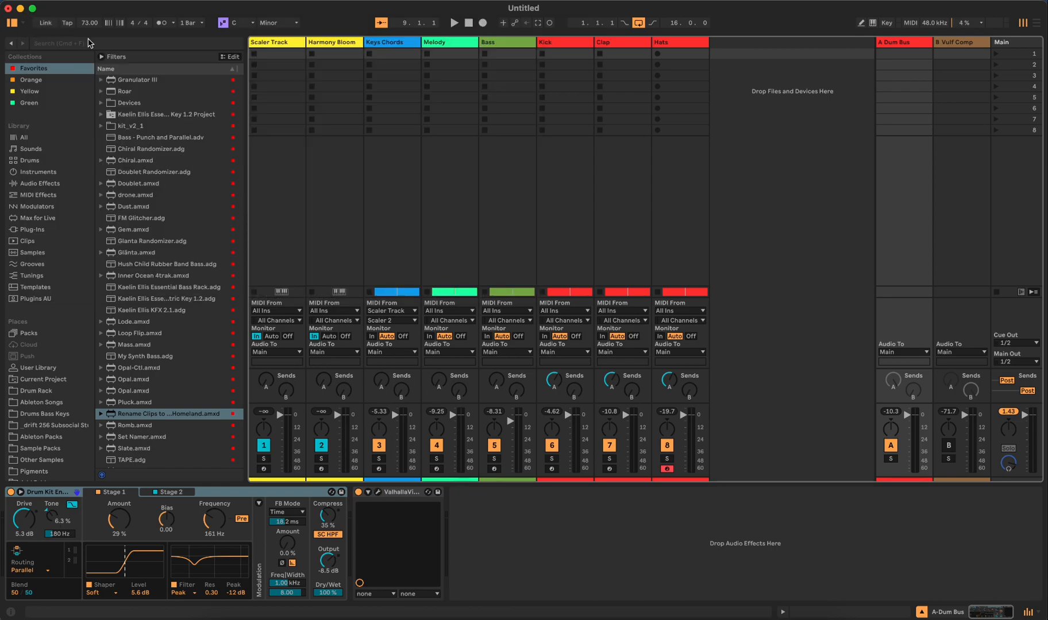
pyautogui.press('Tab')
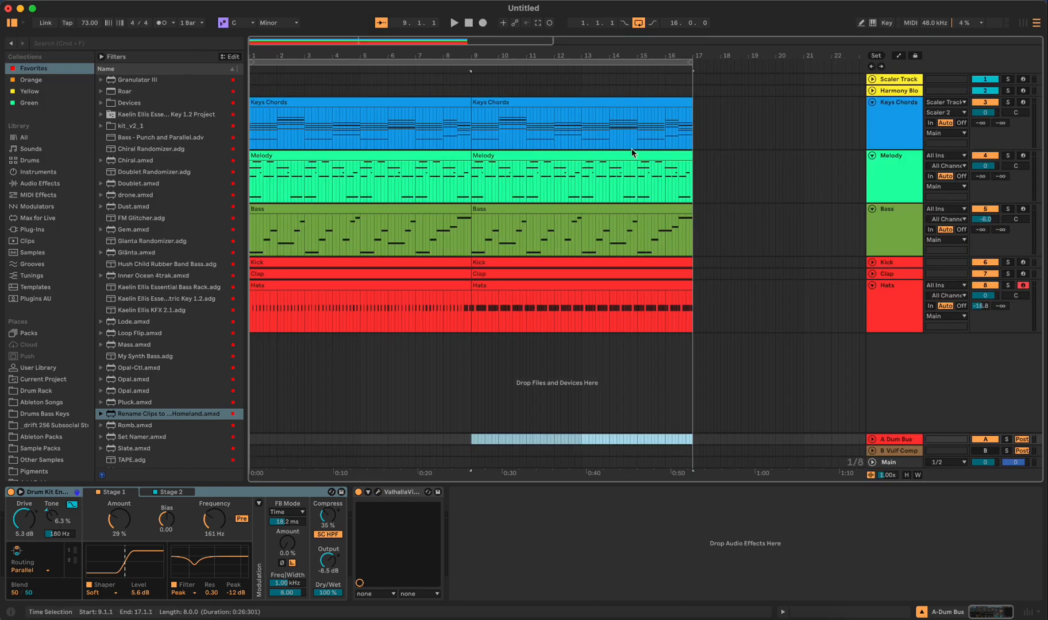
# Set the sidechain input of the Bass track's Punch and Parallel compressor to Kick and collapse its sidechain section.
pyautogui.click(717, 221)
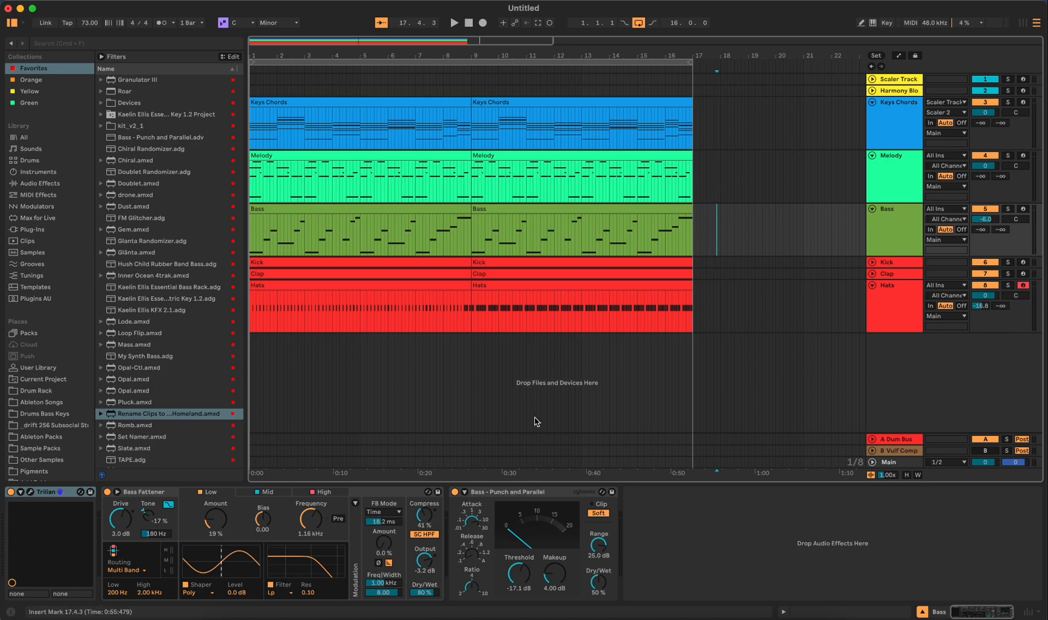
pyautogui.click(464, 492)
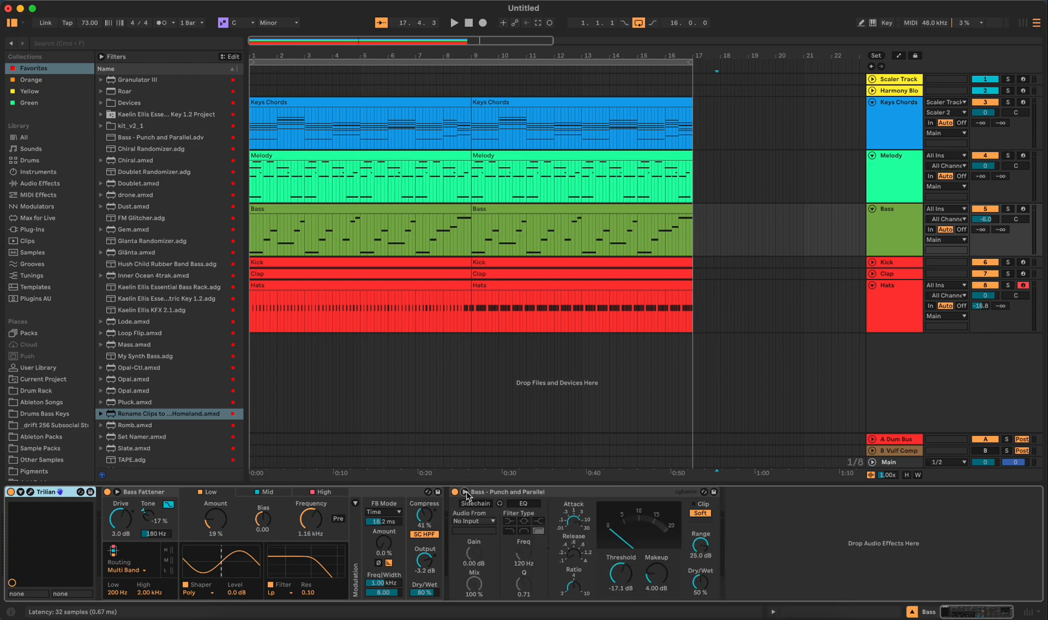
pyautogui.click(486, 522)
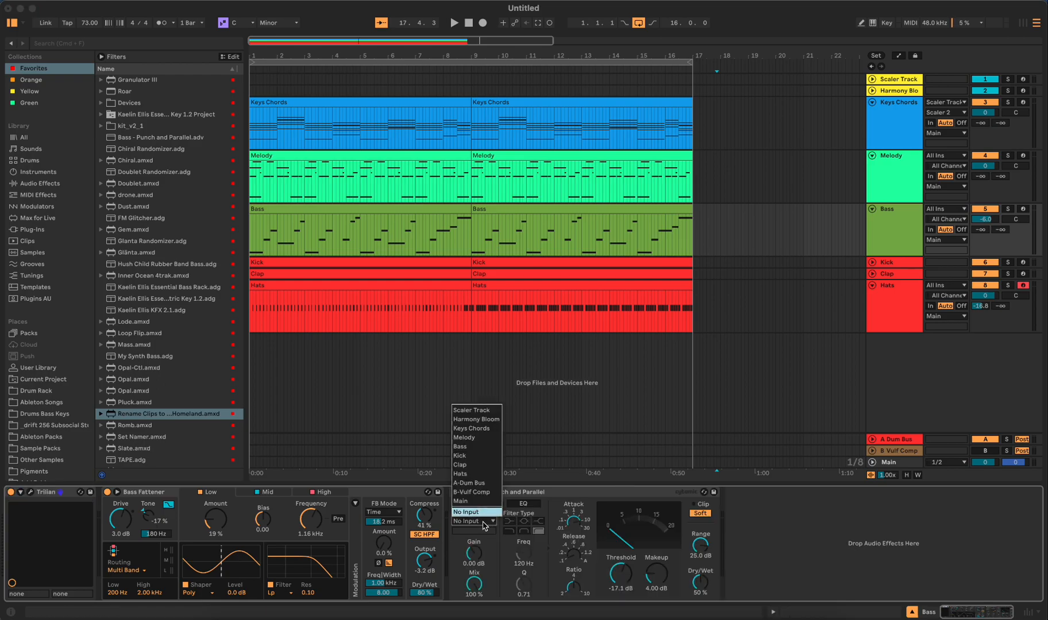
pyautogui.click(474, 457)
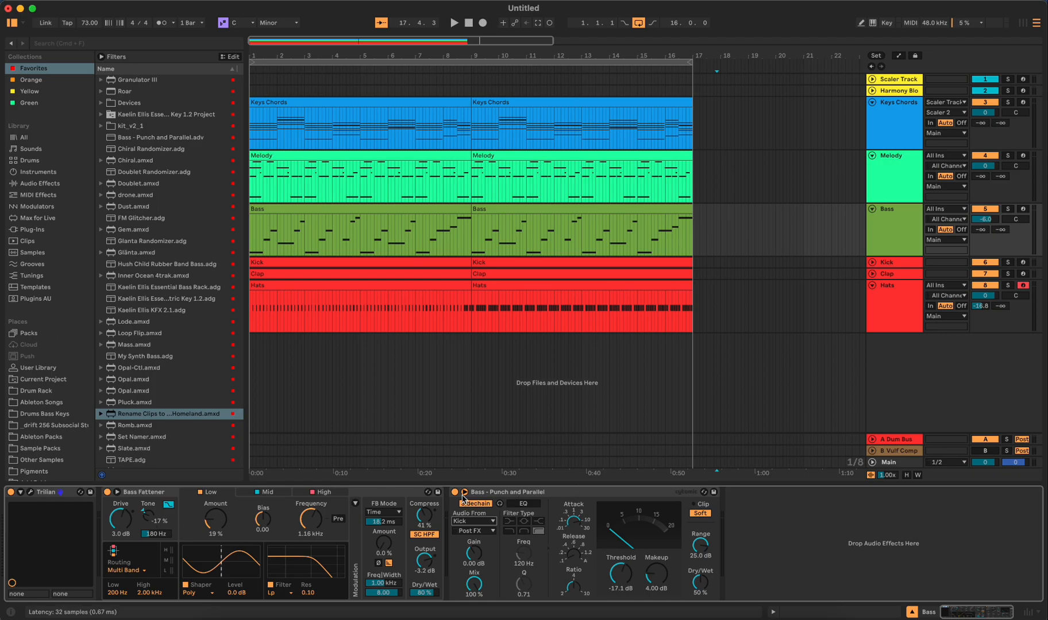
pyautogui.click(464, 493)
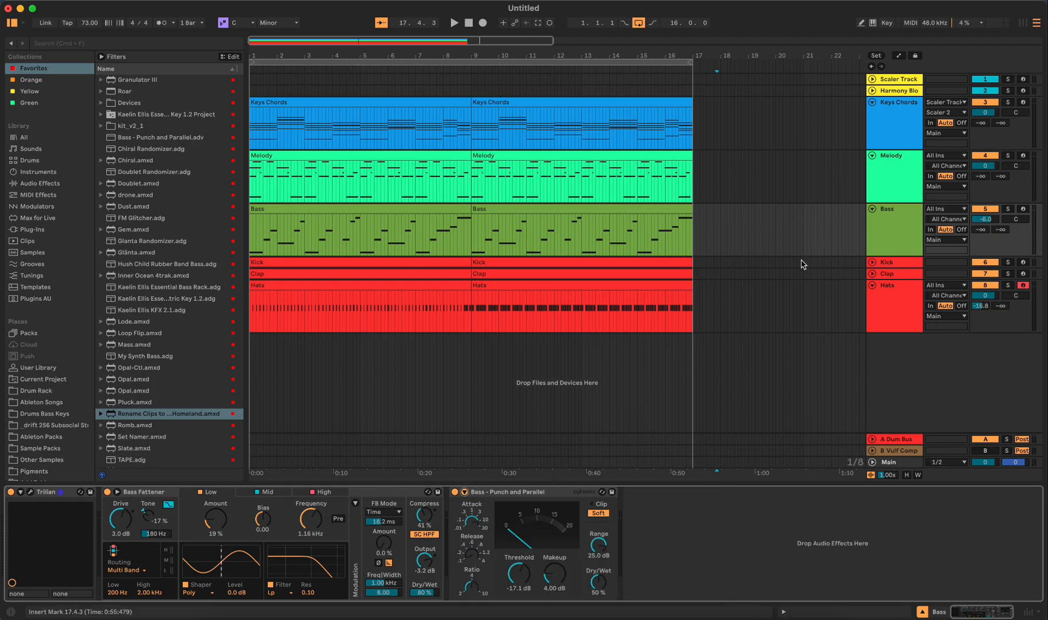
# Play the beat from the start to hear the sidechained bass, and stop playback.
pyautogui.hscroll(10, 668, 253)
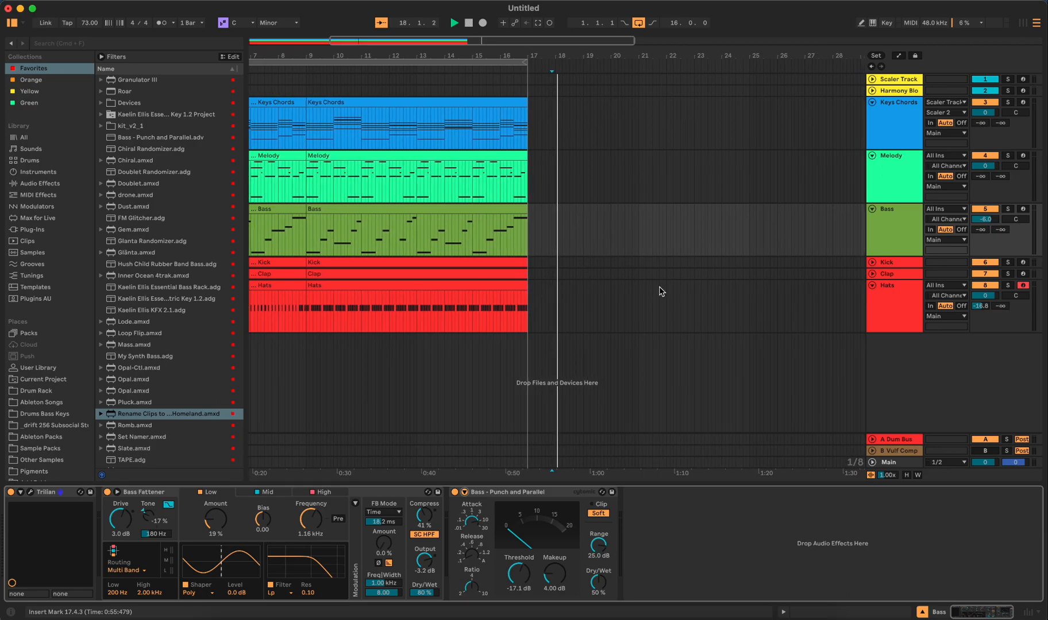
pyautogui.press('space')
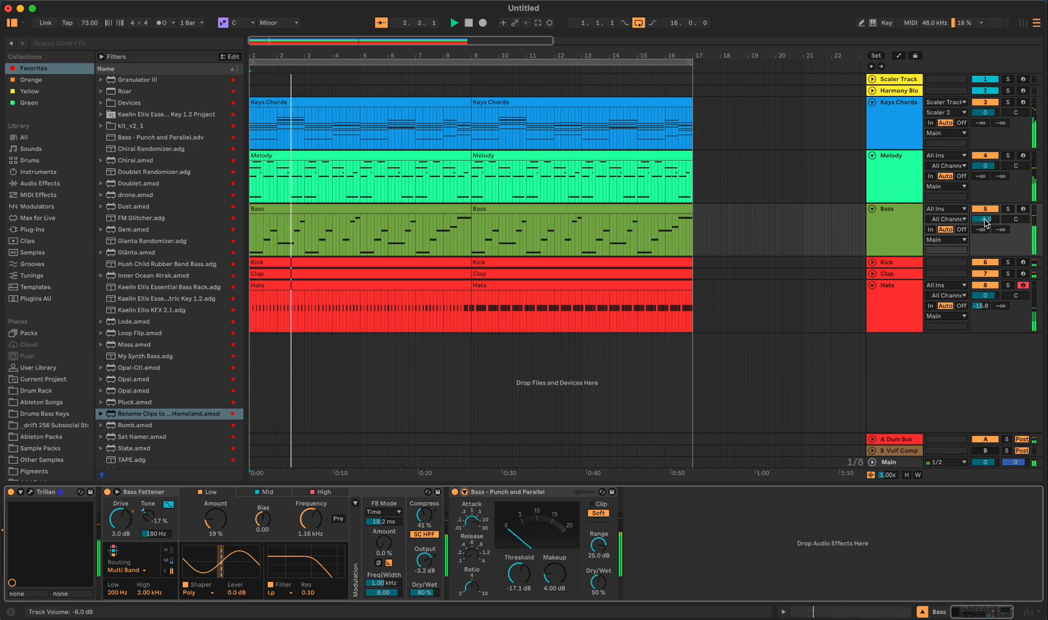
pyautogui.click(469, 23)
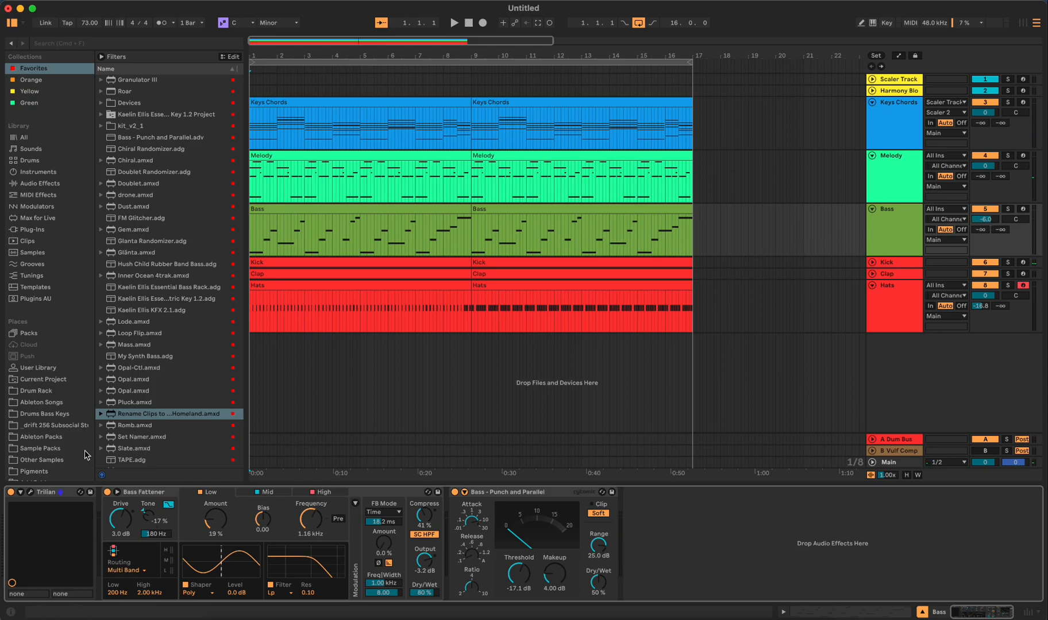
# Open the Bass track's Trilian instrument, view the loaded patch, and close the plugin window.
pyautogui.click(29, 492)
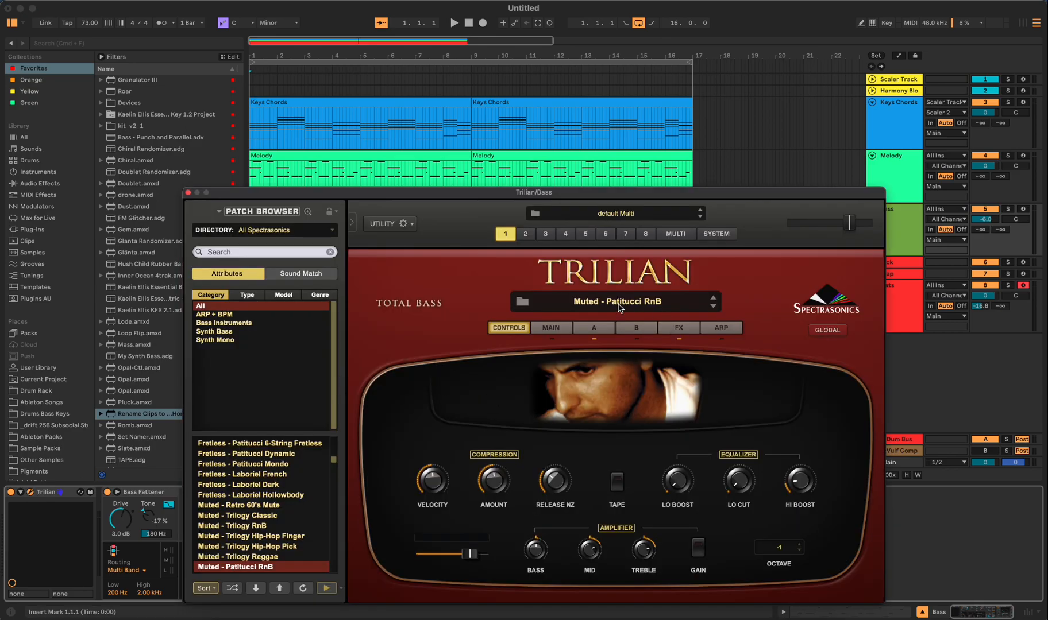
pyautogui.click(187, 193)
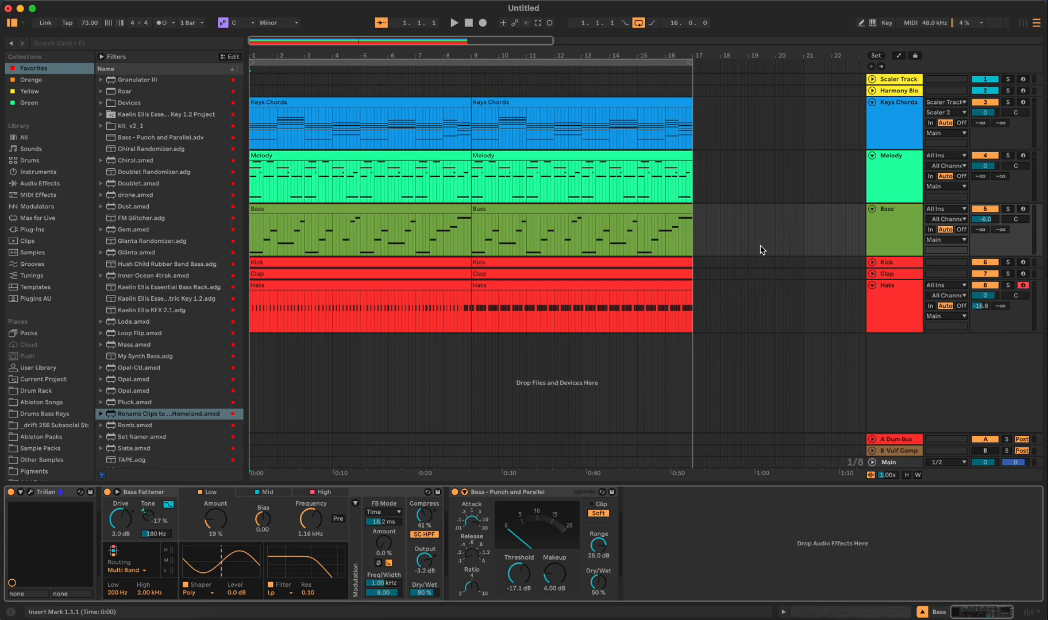
# Go through the Hats, Clap and Kick tracks, return to the Hats track, and disarm it.
pyautogui.click(720, 290)
pyautogui.click(706, 273)
pyautogui.click(706, 263)
pyautogui.click(702, 274)
pyautogui.click(703, 294)
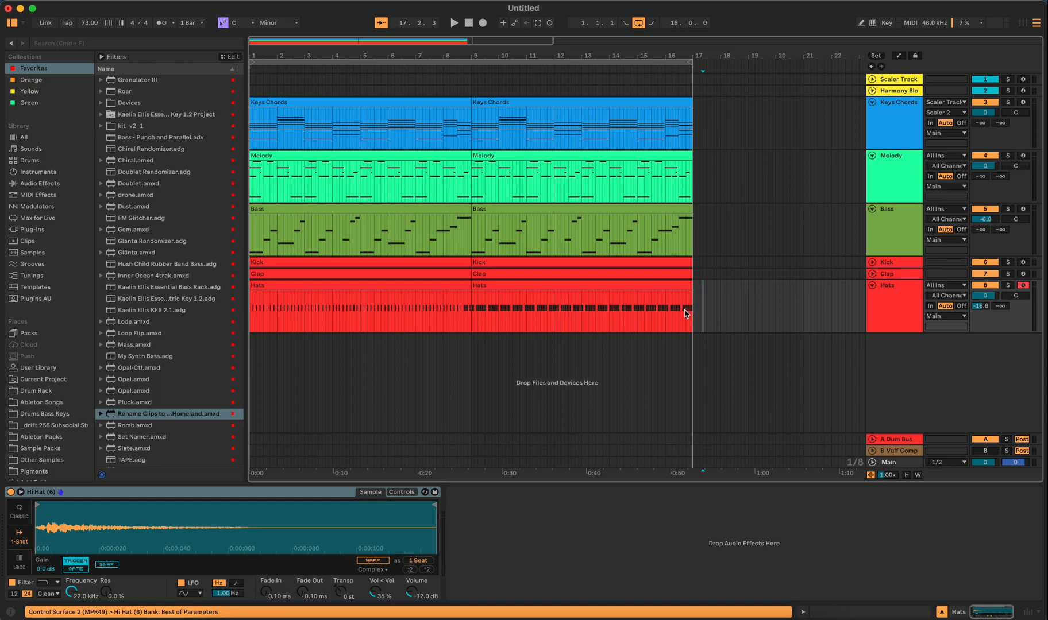
pyautogui.click(1022, 285)
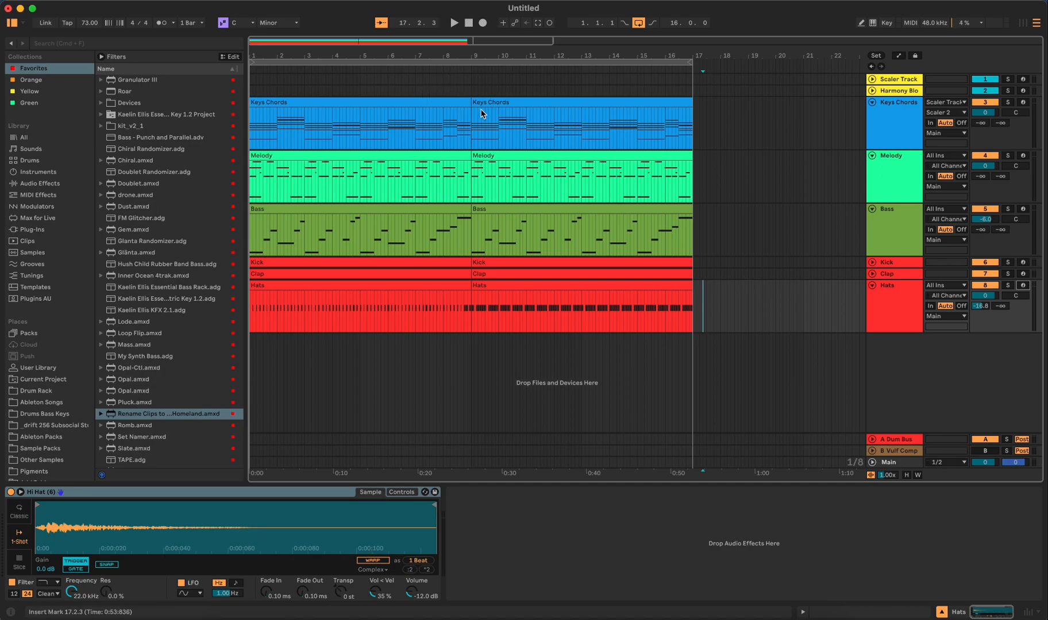
# Open the Keys Chords track's Pigments instrument, view the loaded preset, and close the plugin window.
pyautogui.click(734, 124)
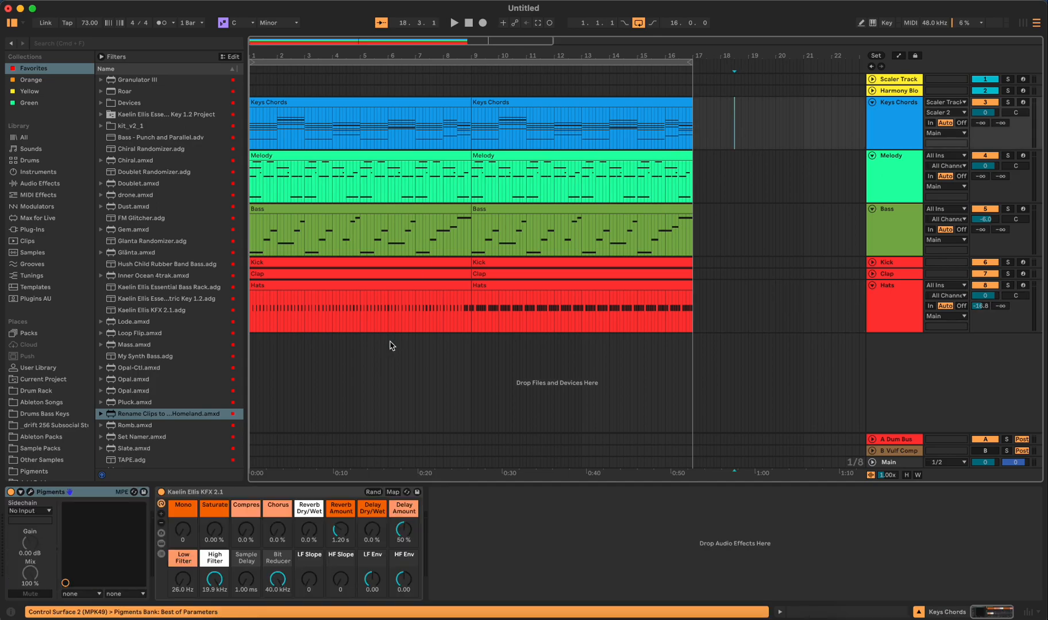
pyautogui.click(31, 493)
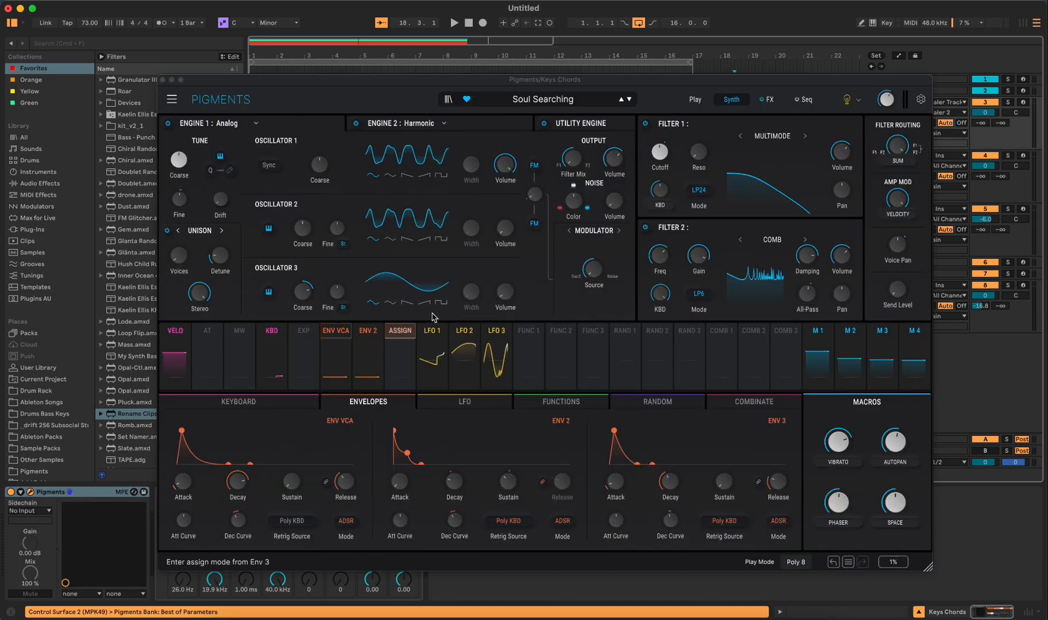
pyautogui.click(163, 81)
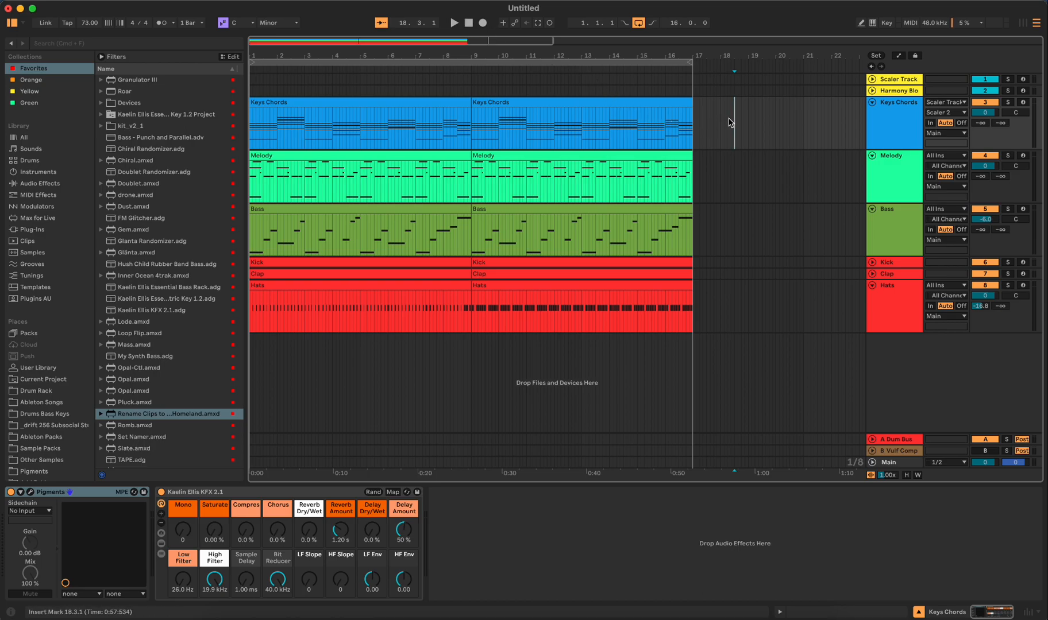
# Open the Harmony Bloom plugin on its own track, view its note collection, scale and offset settings, and close the window.
pyautogui.click(717, 92)
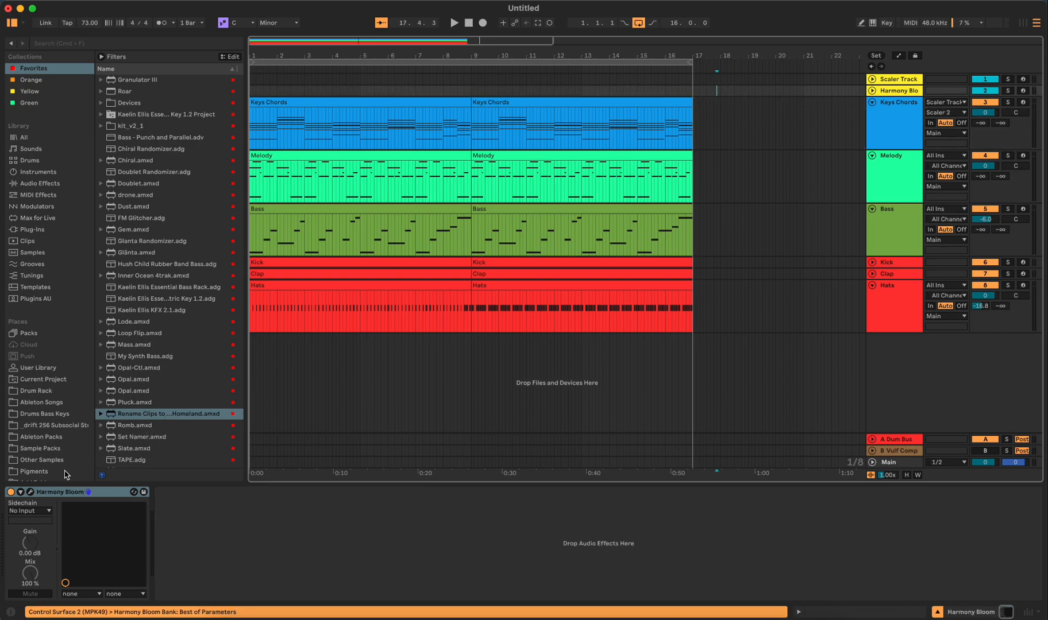
pyautogui.click(31, 493)
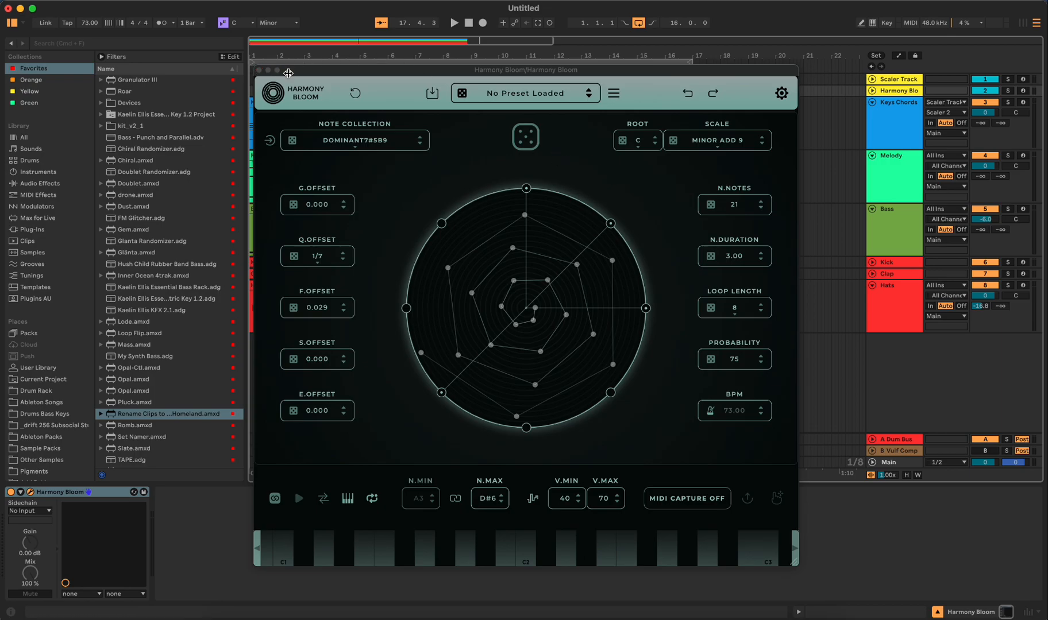
pyautogui.moveTo(306, 74); pyautogui.dragTo(309, 74)
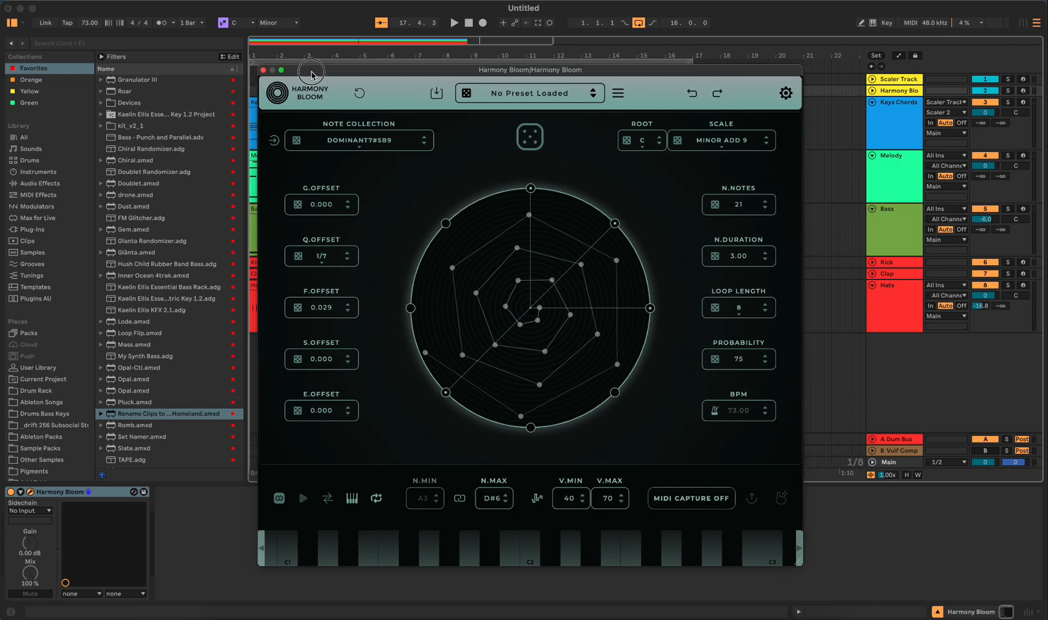
pyautogui.click(263, 71)
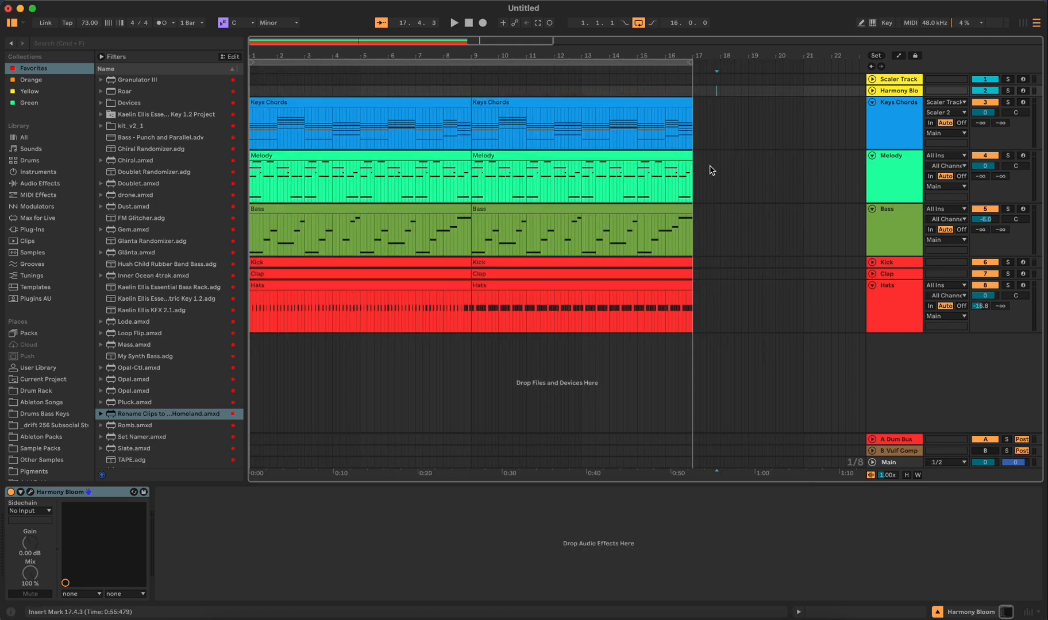